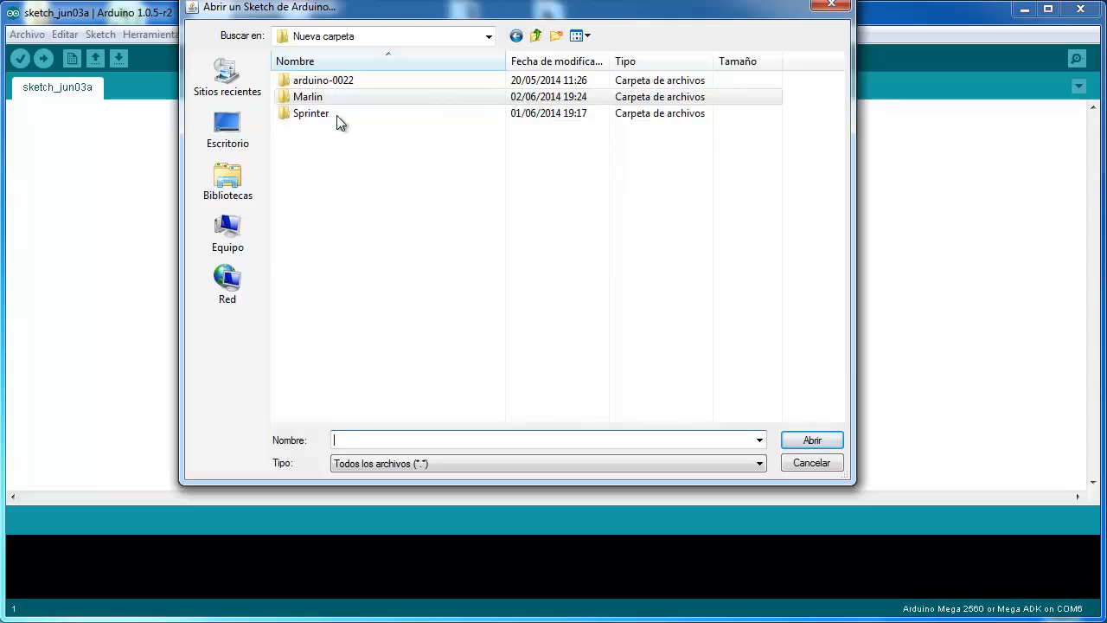
- Open the Marlin.ino sketch from the inner Marlin folder inside the Marlin directory
click(320, 99)
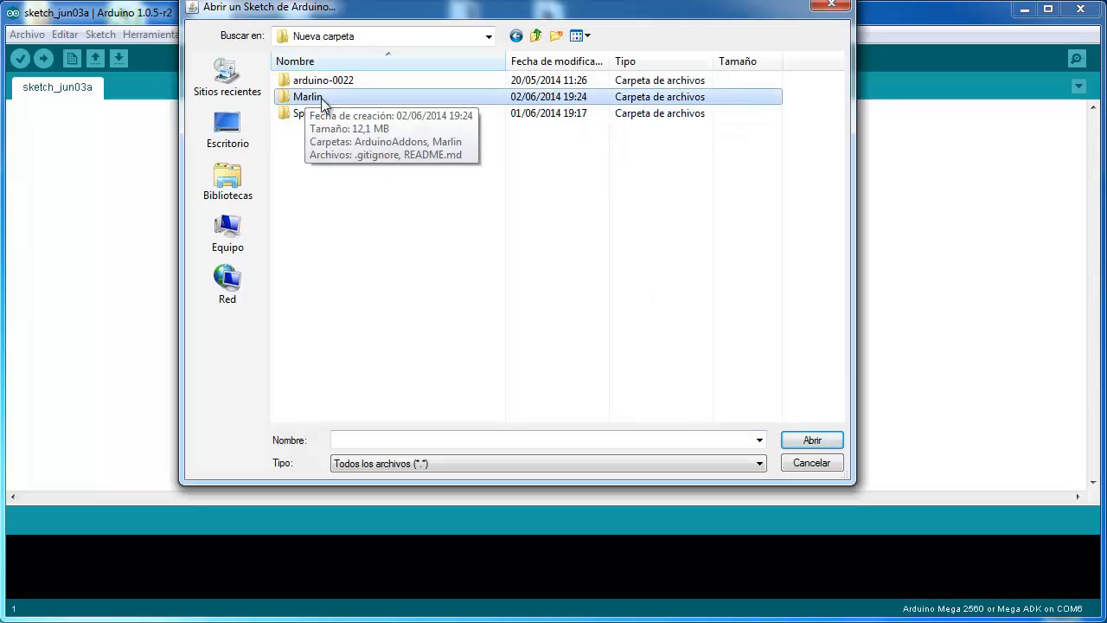
double_click(322, 101)
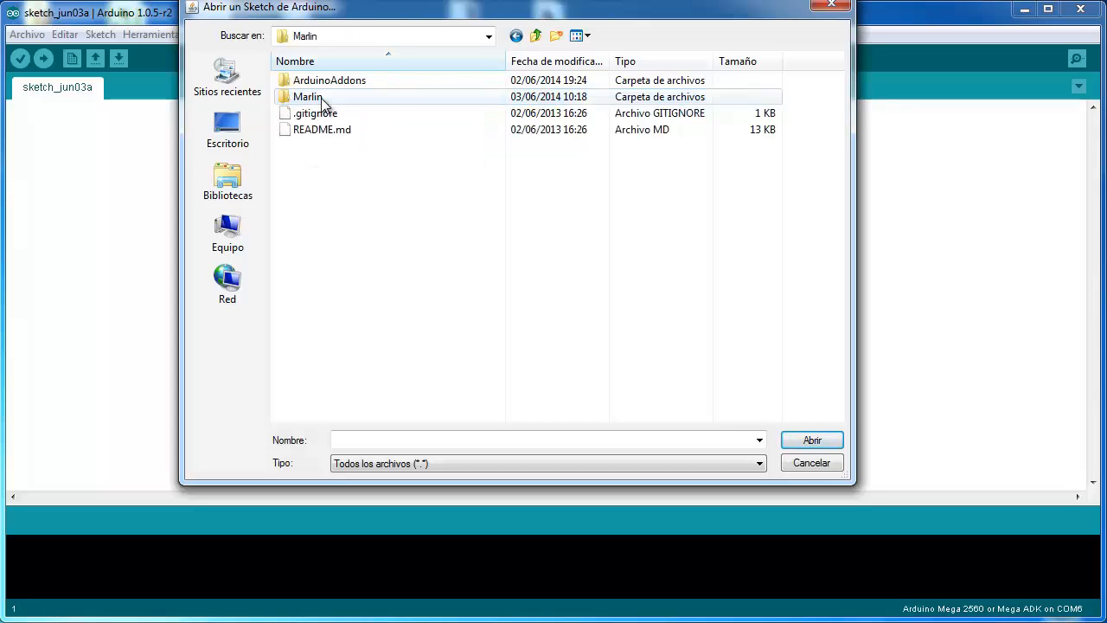
double_click(327, 111)
scroll(421, 281, down, 2)
scroll(422, 282, down, 4)
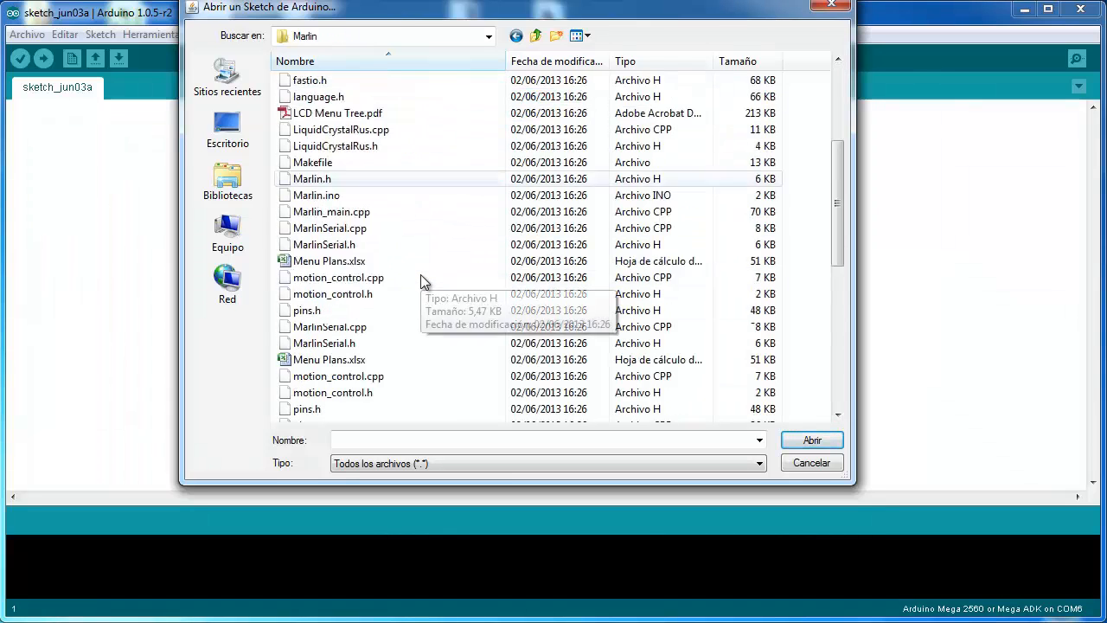
scroll(421, 280, up, 4)
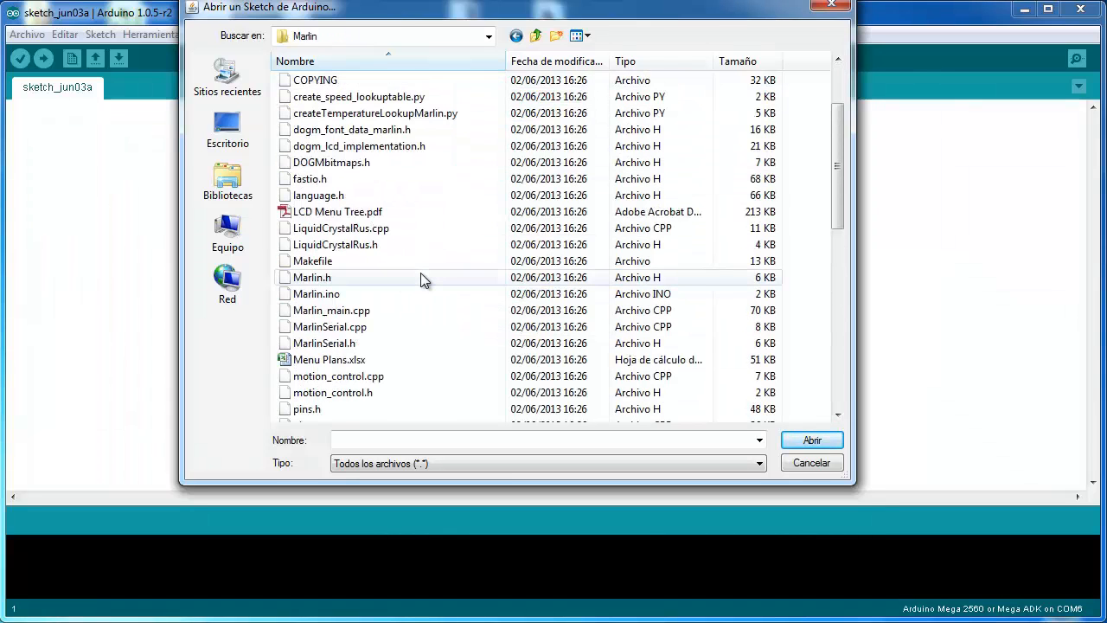
click(316, 297)
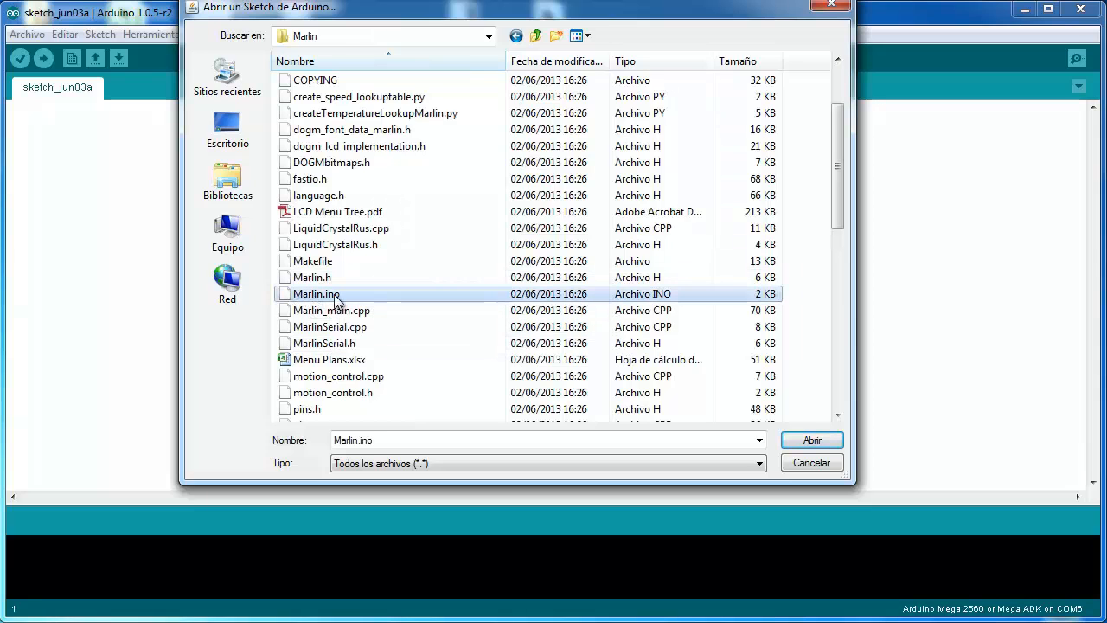
double_click(334, 299)
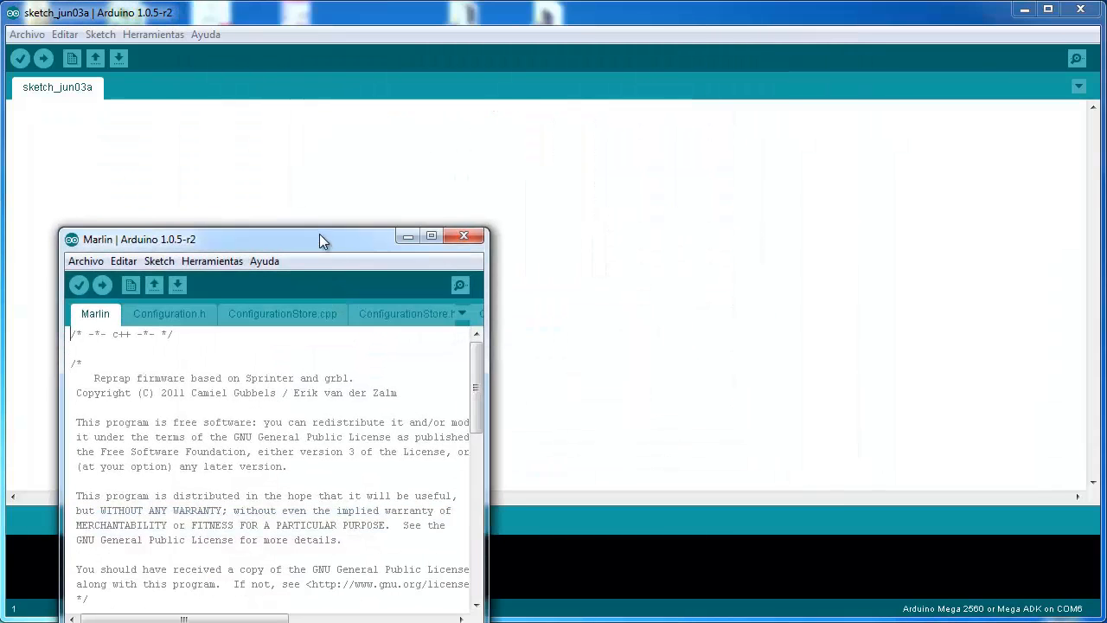
- Enlarge the Marlin sketch window to cover the screen and bring up the Configuration.h file
drag(319, 234, 263, 15)
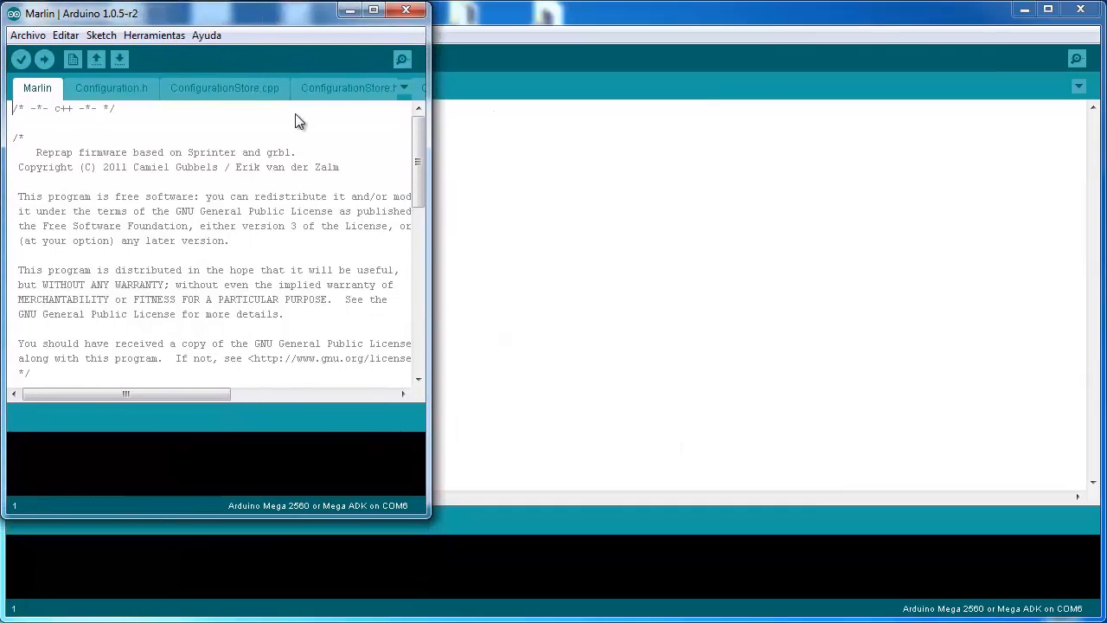
drag(431, 518, 1102, 607)
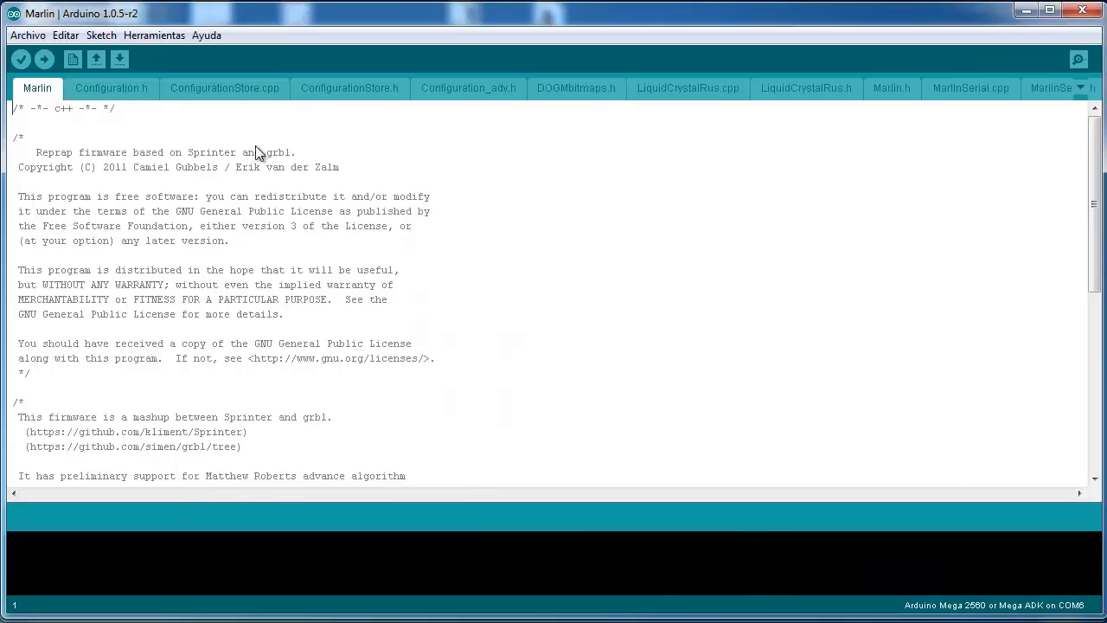
click(101, 86)
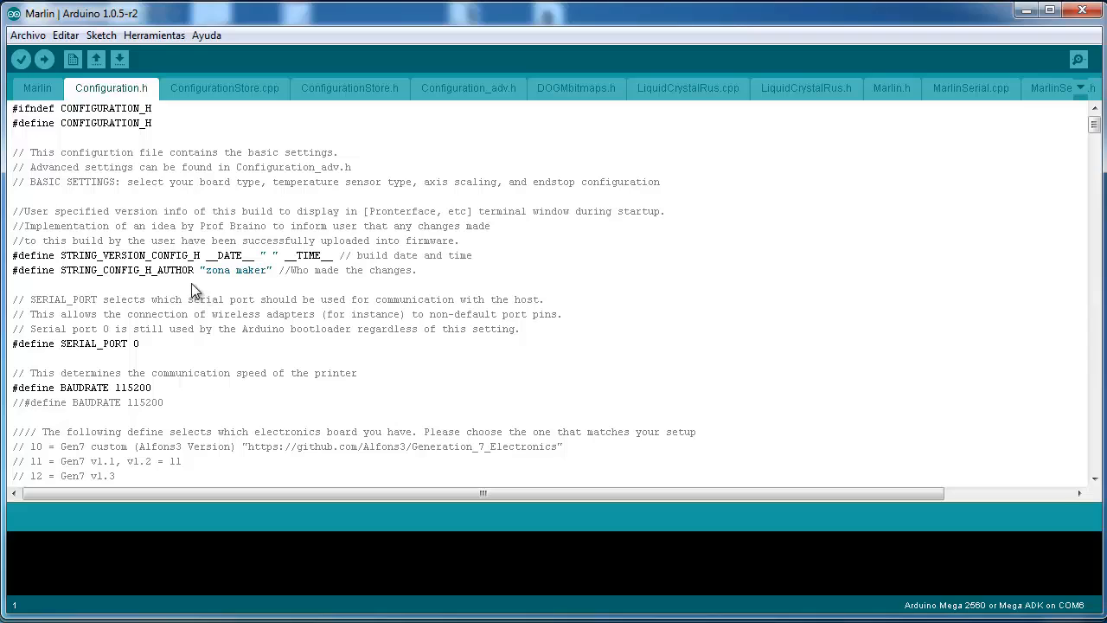
- Examine the build version, serial port, baud rate and electronics board list in Configuration.h
scroll(194, 284, down, 4)
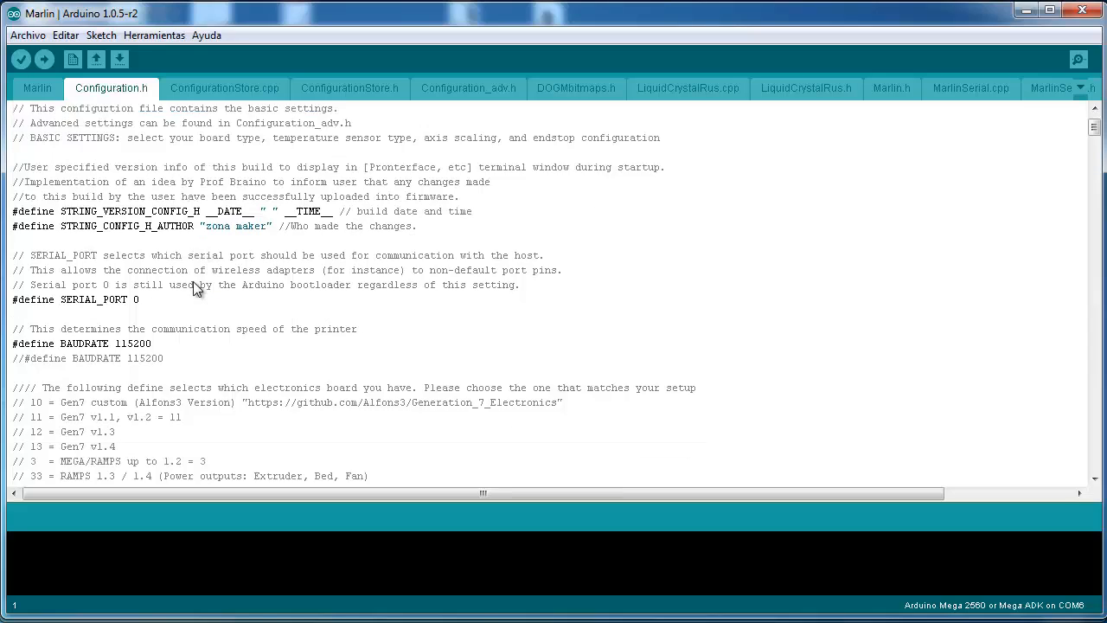
drag(61, 211, 152, 212)
scroll(229, 234, down, 5)
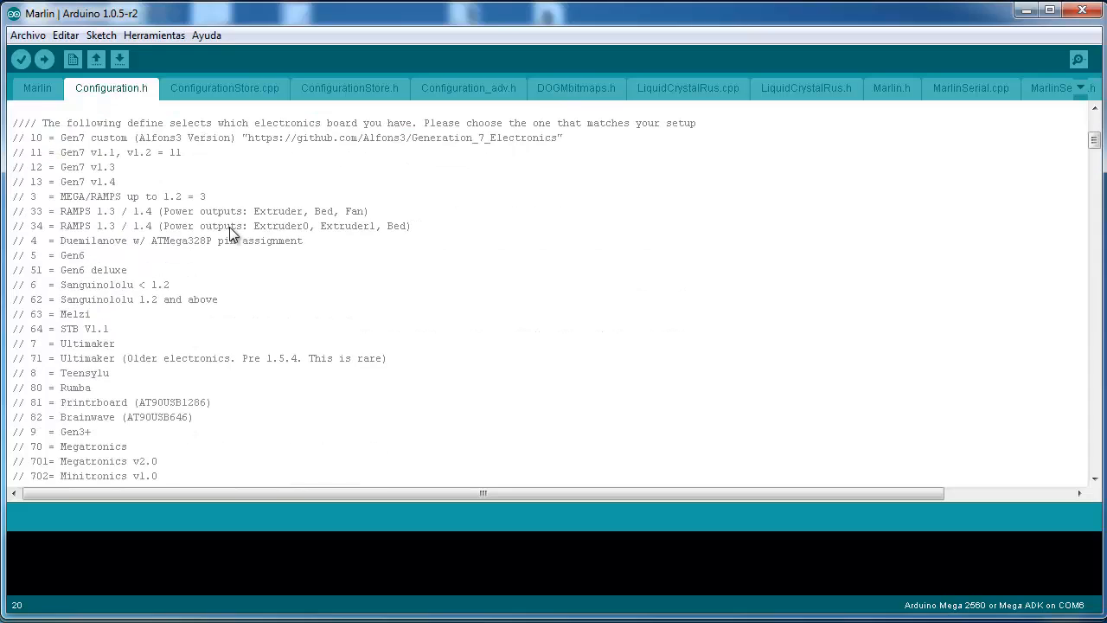
scroll(229, 235, up, 2)
drag(61, 154, 334, 310)
click(156, 360)
- Compare the board list's code for RAMPS 1.3 / 1.4 (Extruder, Bed, Fan) with the MOTHERBOARD definition
click(41, 214)
double_click(41, 215)
scroll(175, 227, down, 4)
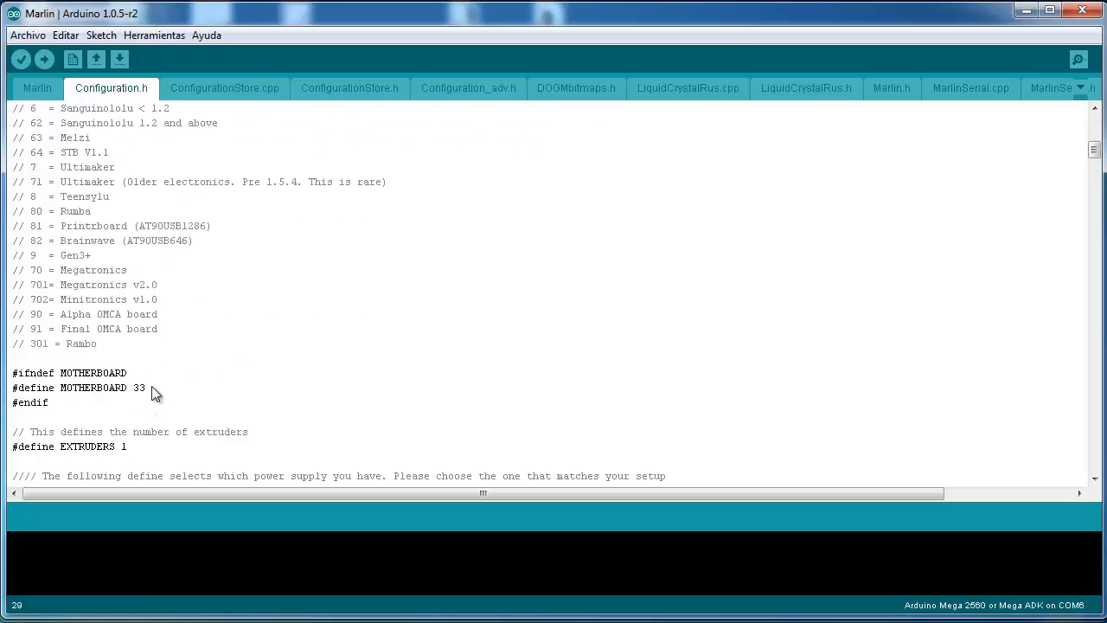
double_click(140, 389)
drag(149, 389, 134, 389)
- Check the number of extruders set in the EXTRUDERS definition
scroll(176, 309, down, 3)
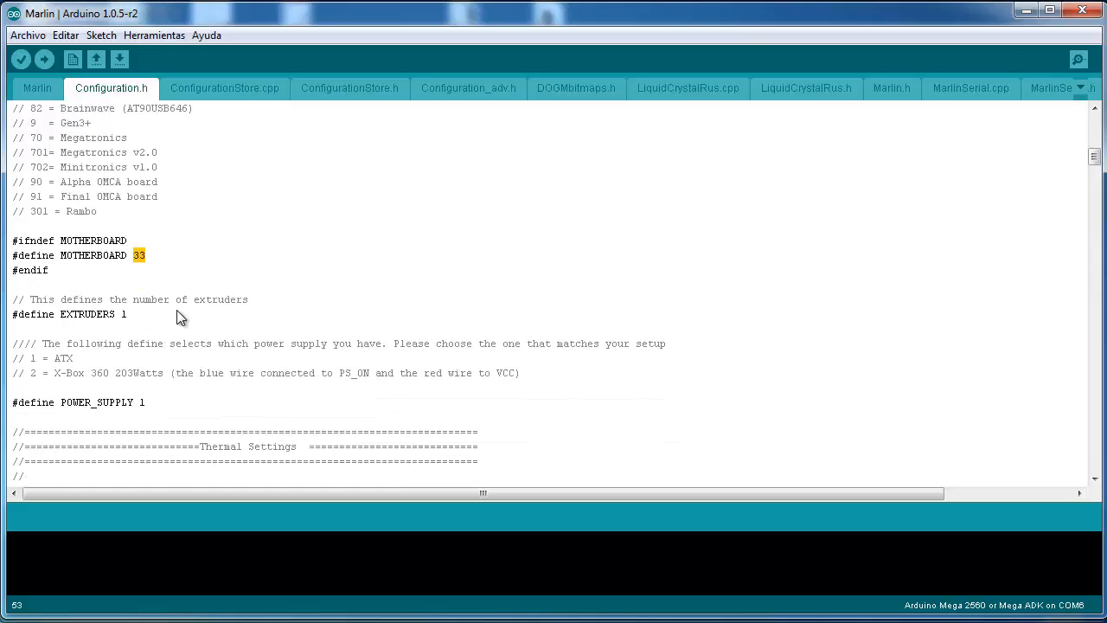
drag(19, 316, 113, 320)
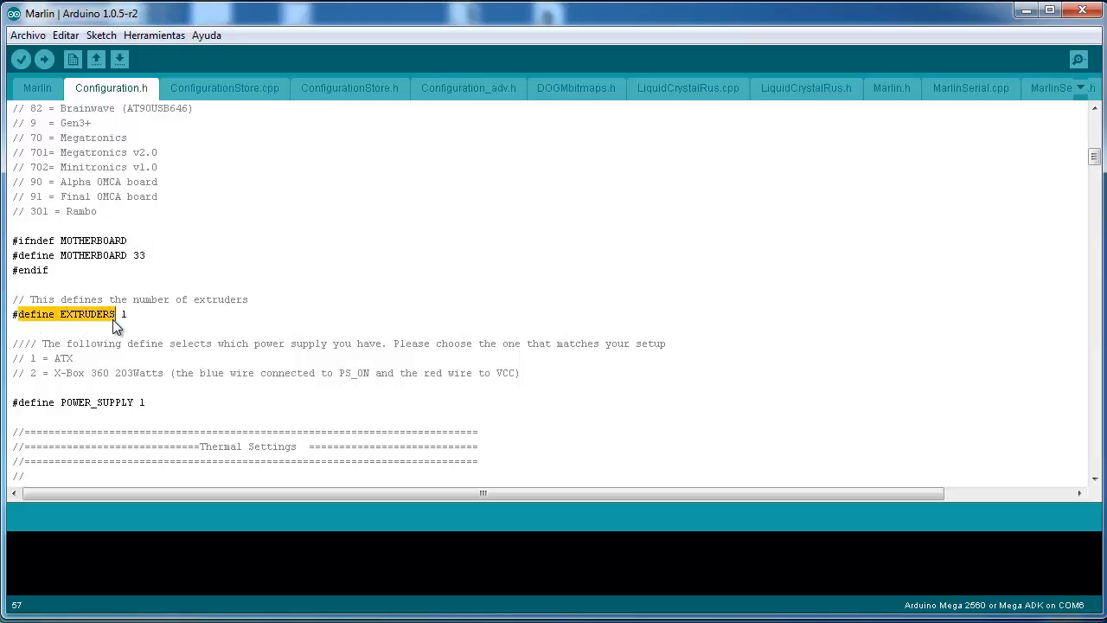
double_click(131, 318)
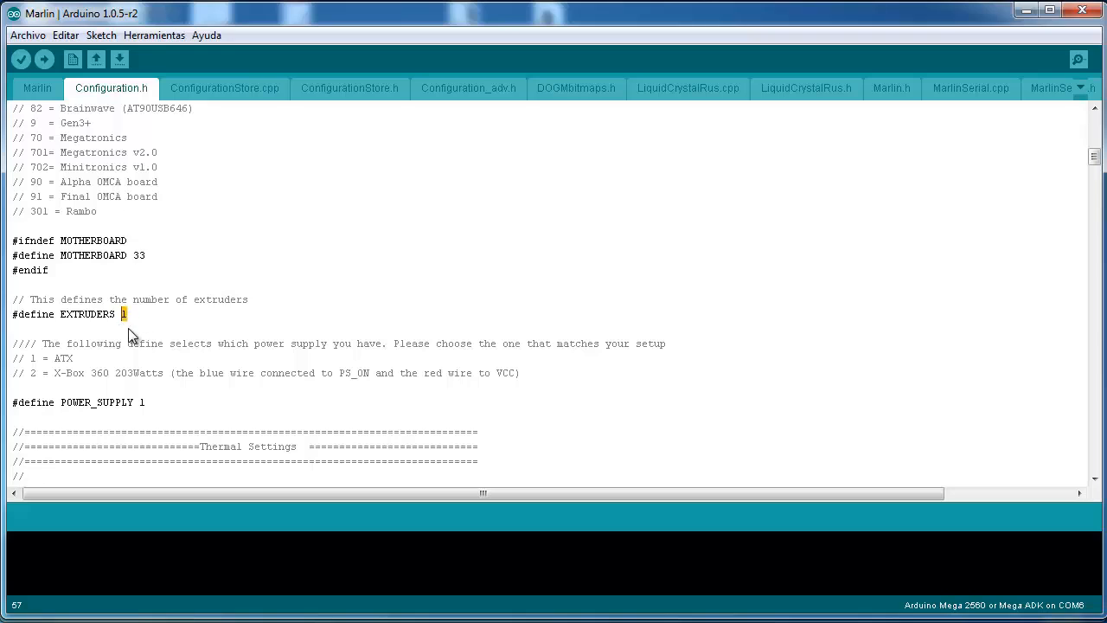
scroll(178, 316, down, 6)
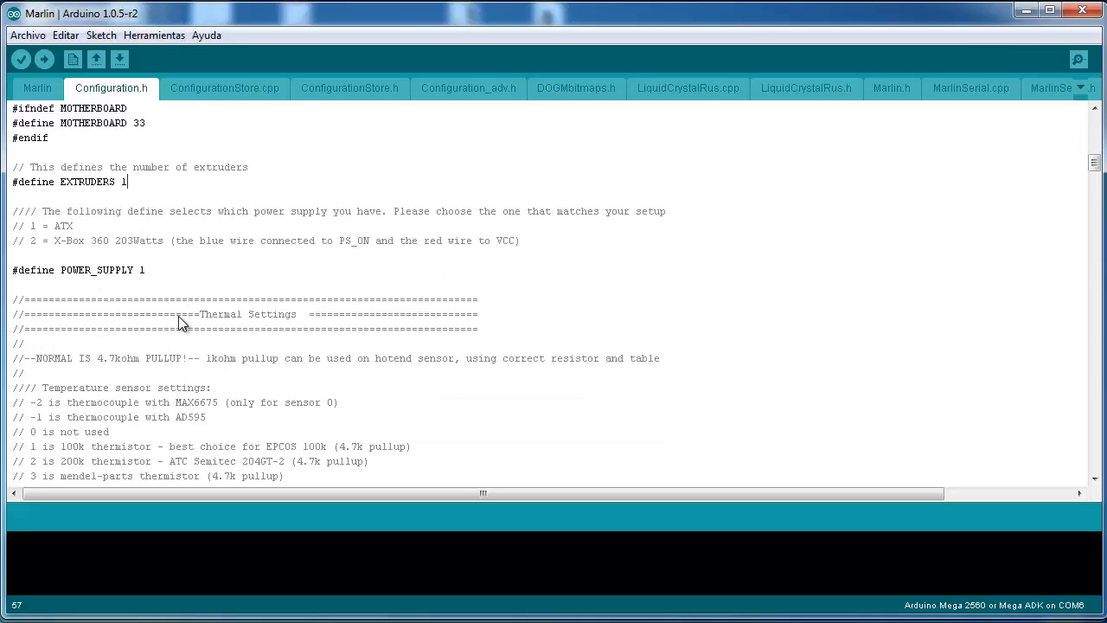
- Read the temperature sensor options under Thermal Settings, focusing on the entry for the EPCOS 100k thermistor
scroll(178, 316, down, 1)
scroll(177, 313, down, 1)
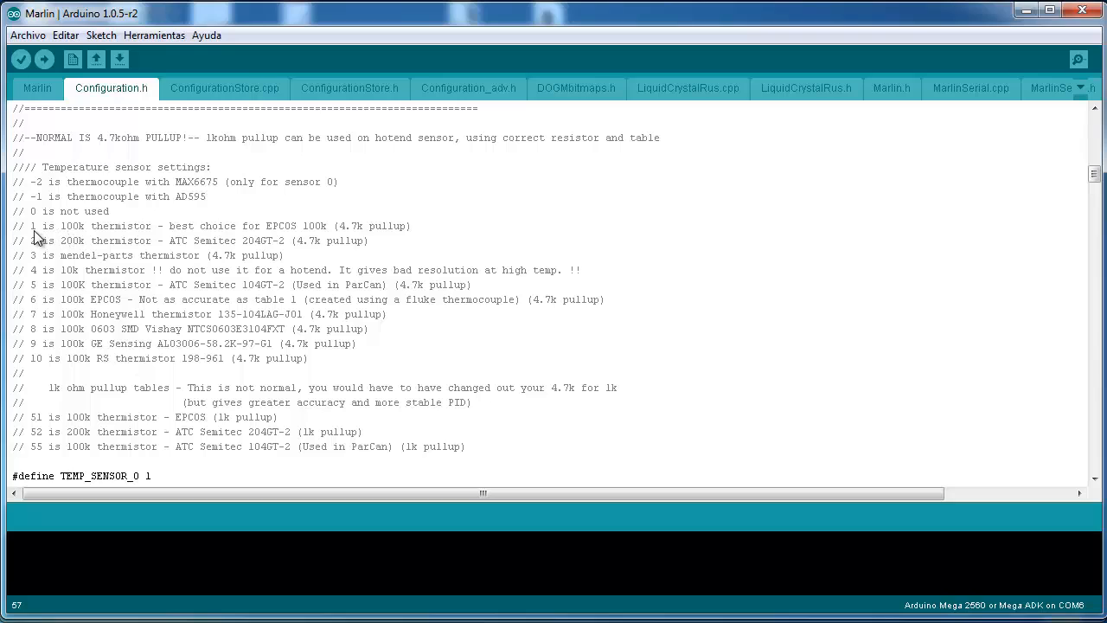
drag(31, 226, 86, 227)
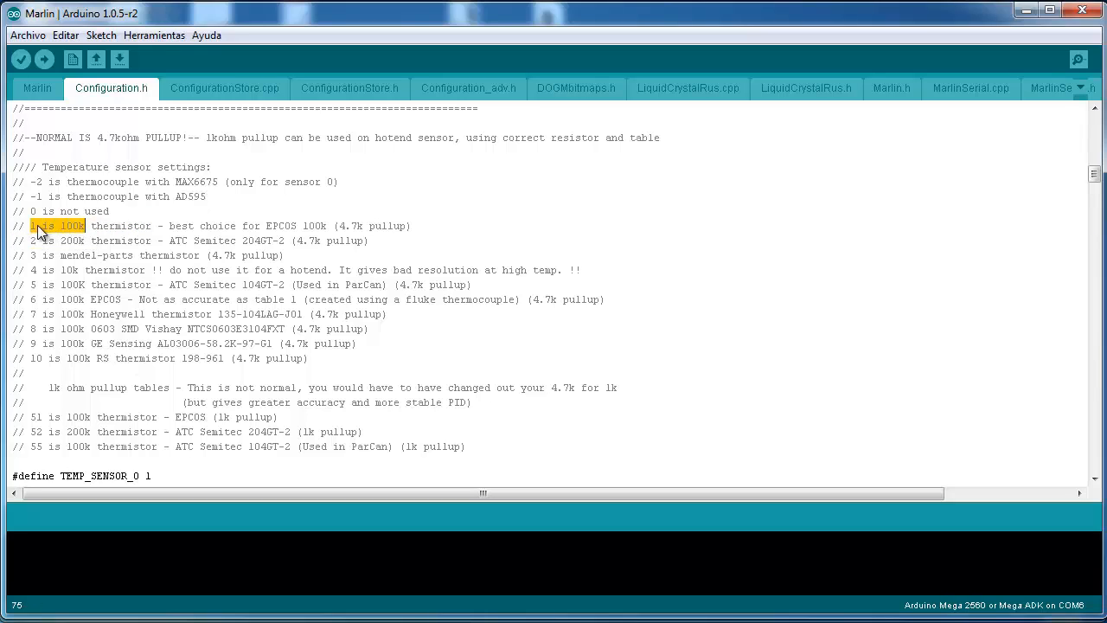
click(36, 228)
scroll(124, 239, down, 4)
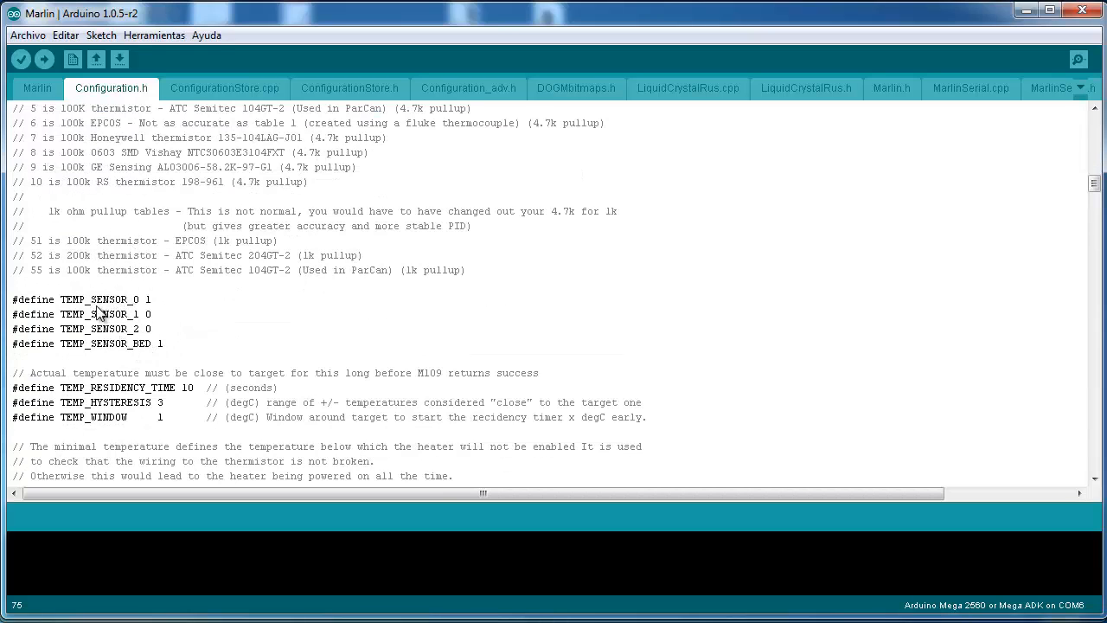
- Examine the TEMP_SENSOR definitions, comparing the values for sensor 0 and the heated bed
drag(56, 299, 172, 349)
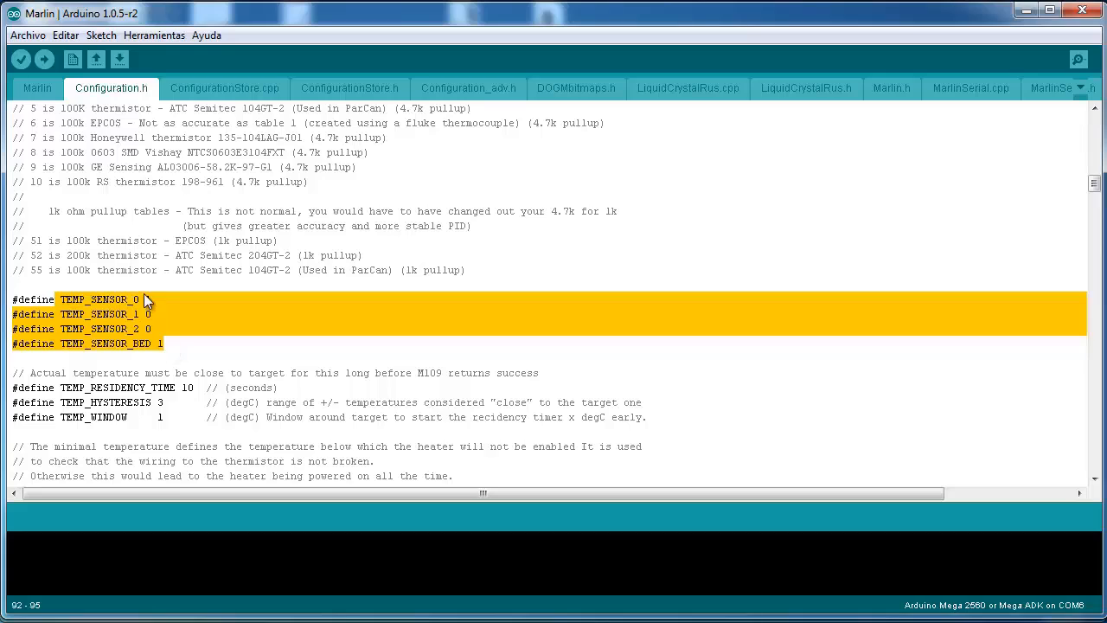
click(178, 353)
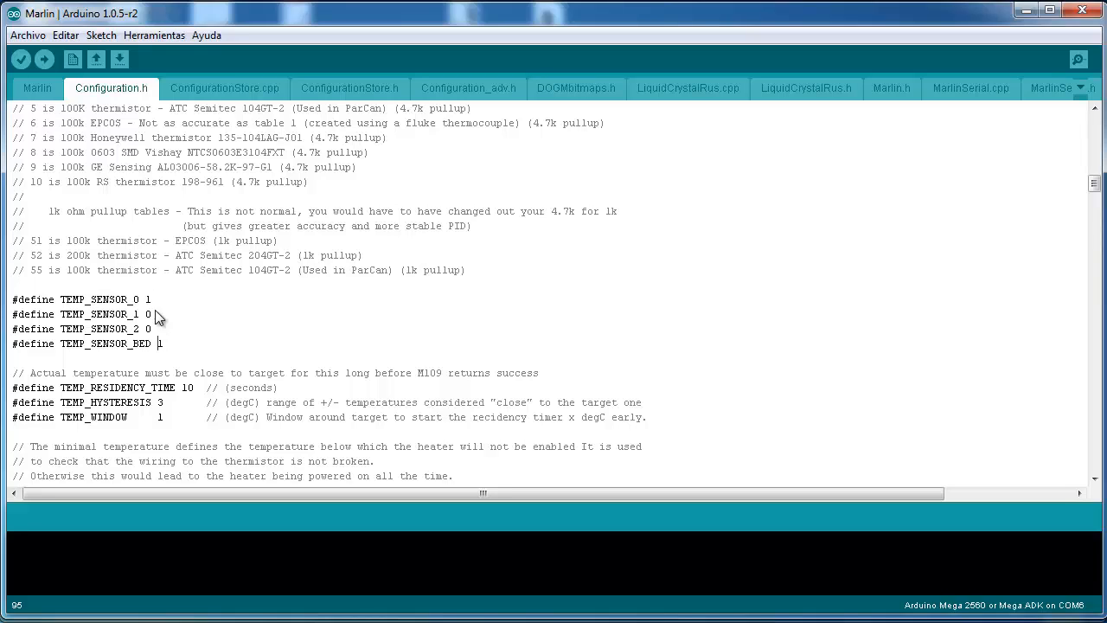
double_click(160, 345)
double_click(148, 299)
double_click(160, 345)
double_click(147, 300)
double_click(156, 299)
double_click(160, 345)
double_click(147, 299)
- Review the minimum temperature definitions for the heaters and bed, focusing on HEATER_0_MINTEMP
scroll(181, 317, down, 2)
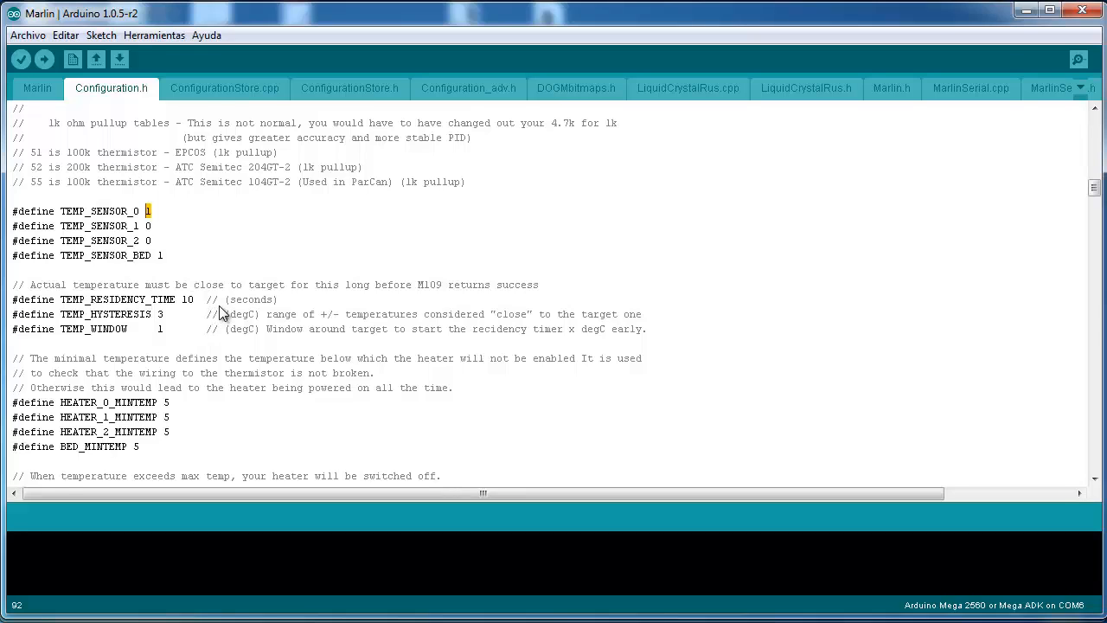
scroll(221, 314, down, 2)
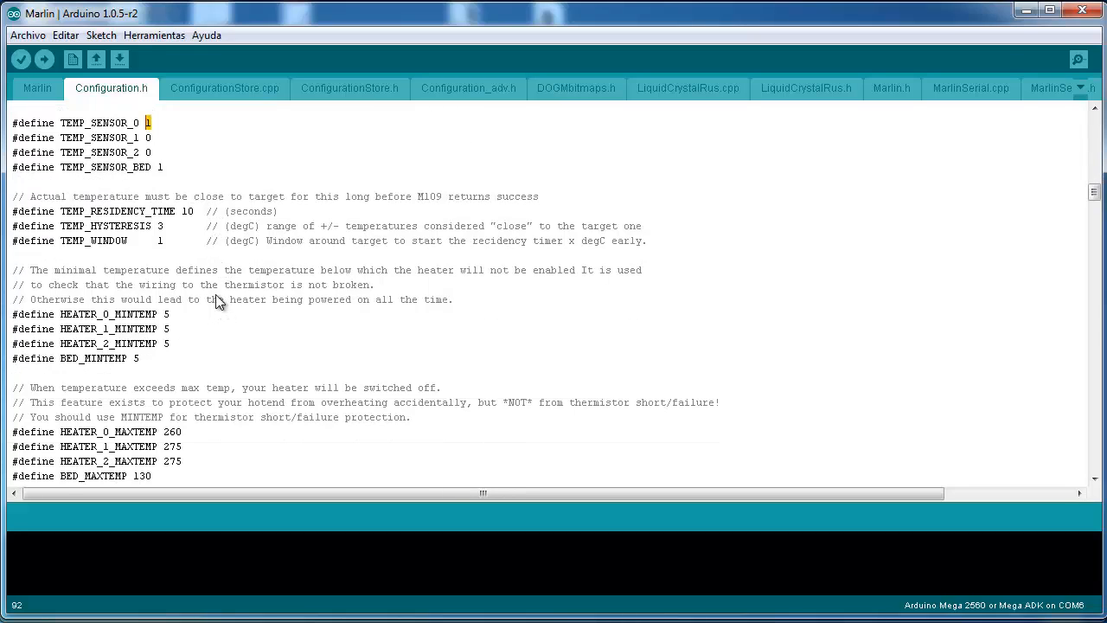
scroll(216, 300, down, 1)
drag(60, 270, 184, 316)
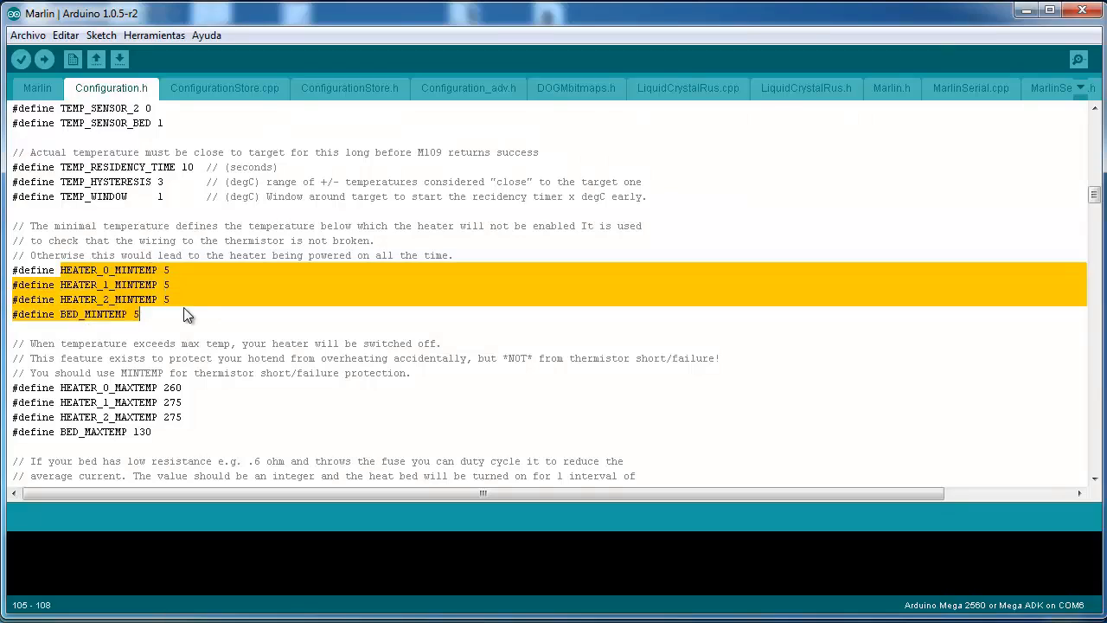
click(182, 281)
drag(173, 268, 165, 269)
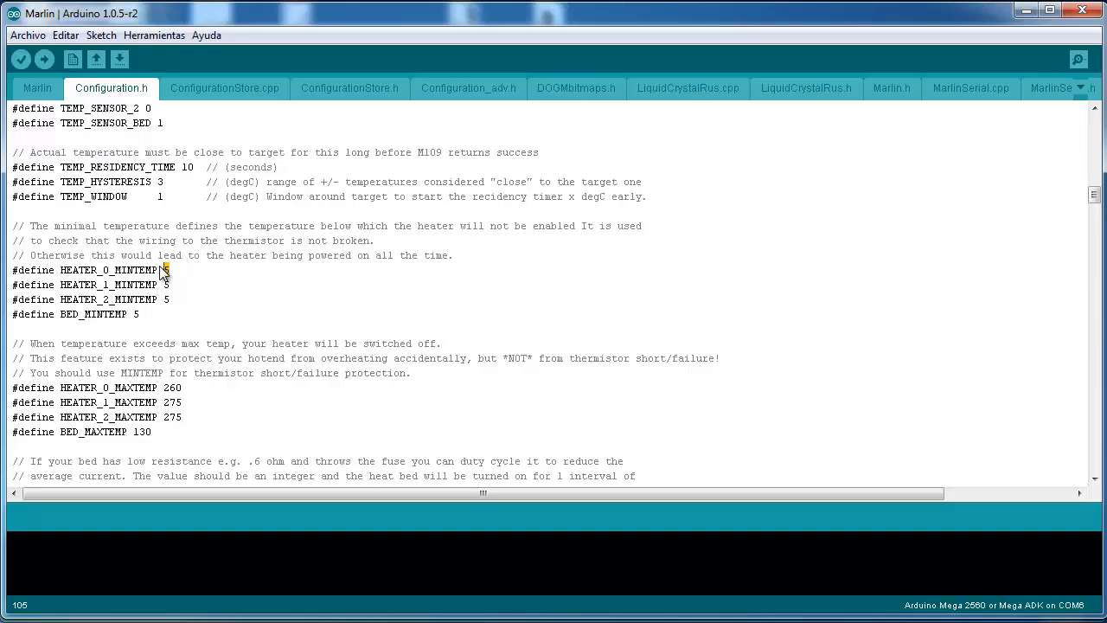
click(173, 274)
drag(169, 274, 162, 274)
click(172, 276)
double_click(167, 272)
click(177, 269)
- Set HEATER_0_MAXTEMP to 300 in the maximum temperature definitions
scroll(177, 270, down, 2)
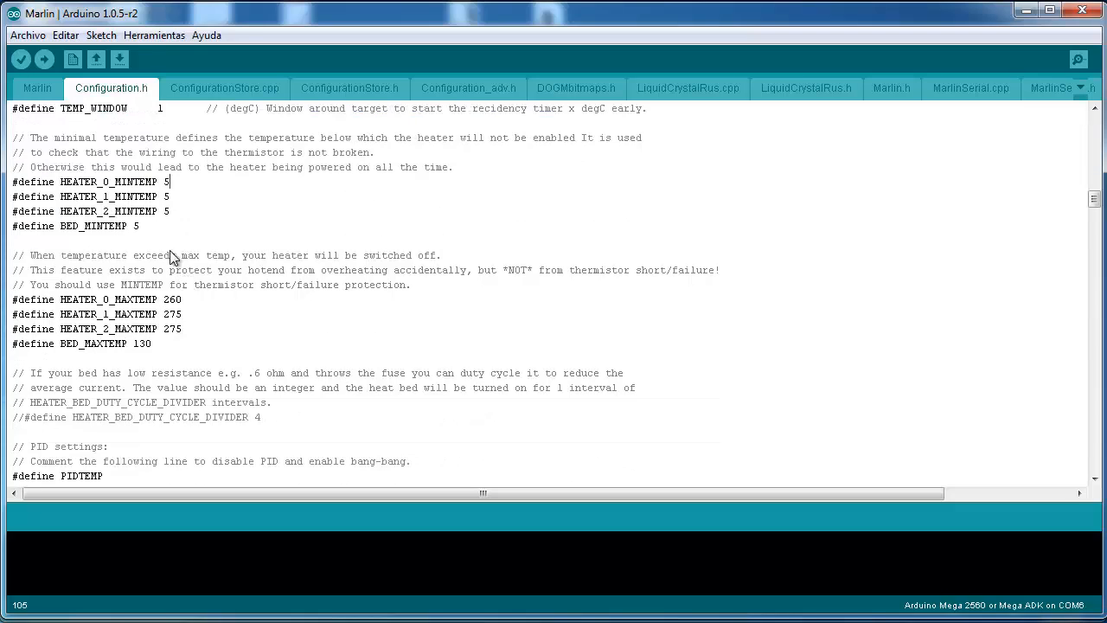
double_click(177, 300)
click(119, 300)
drag(140, 344, 133, 343)
double_click(173, 300)
drag(182, 300, 165, 300)
text(300)
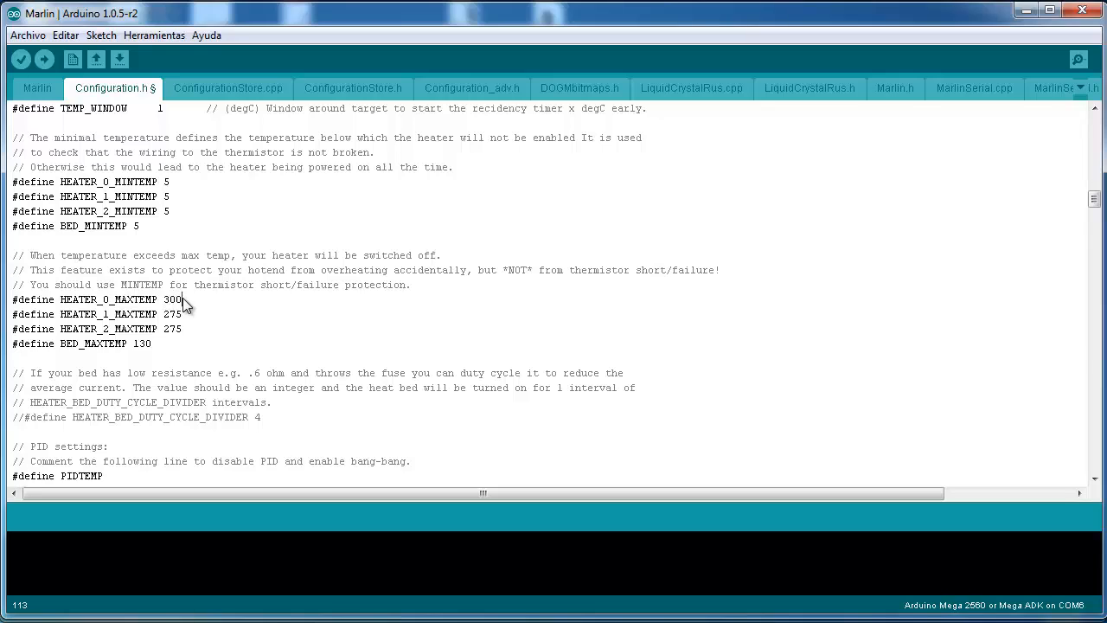
- Check the BED_MAXTEMP value alongside the HEATER_0_MAXTEMP limit
double_click(148, 344)
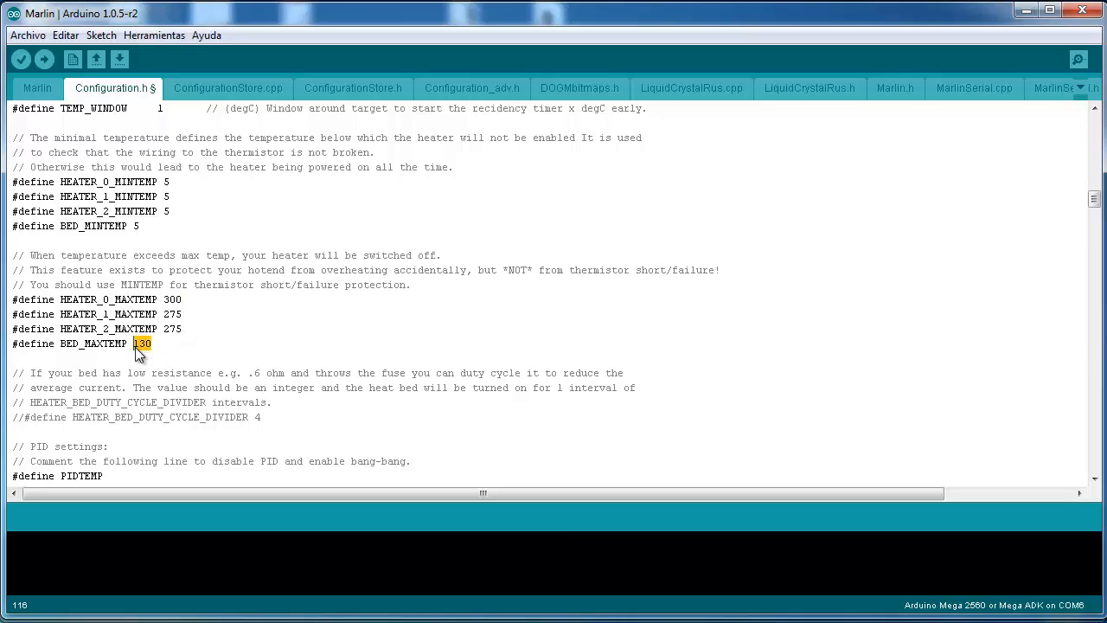
double_click(172, 300)
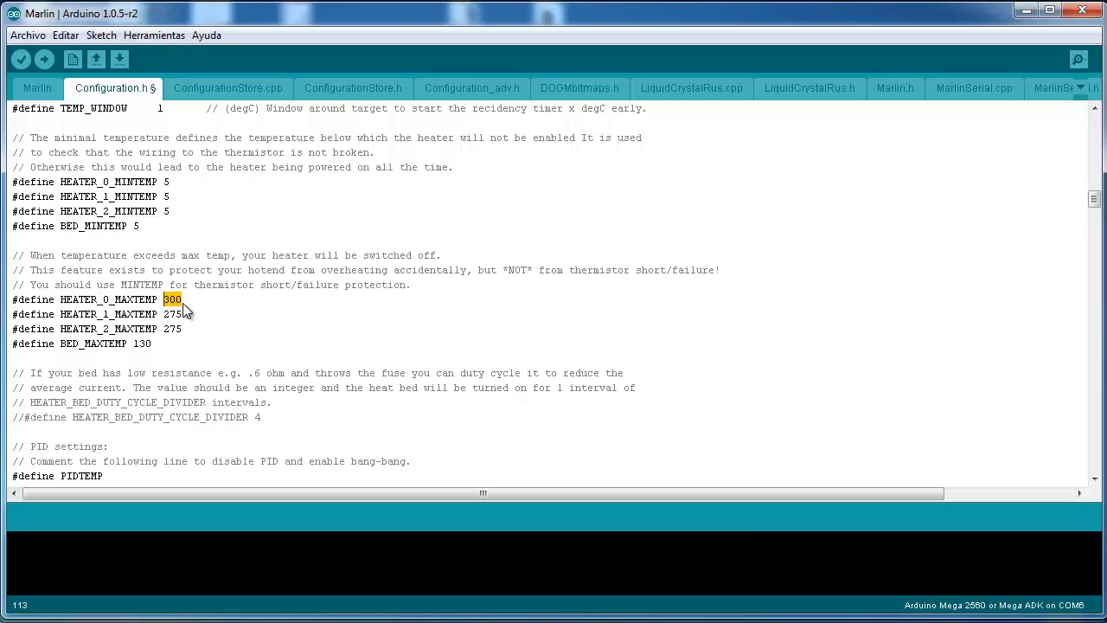
double_click(141, 344)
drag(154, 343, 133, 348)
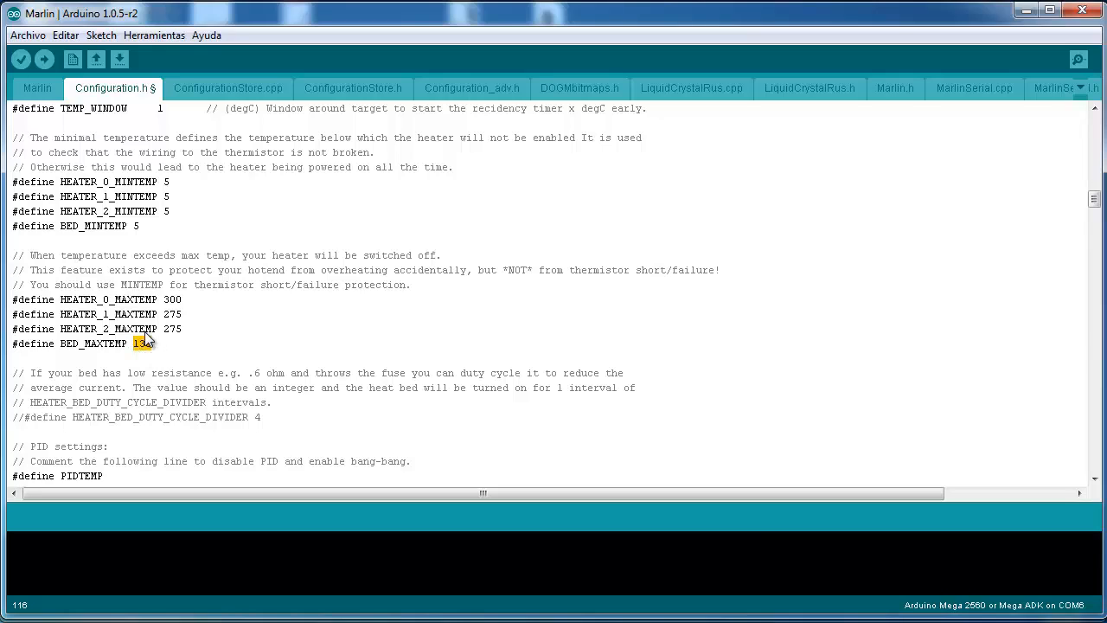
click(155, 347)
double_click(154, 346)
scroll(179, 335, down, 1)
drag(159, 302, 130, 303)
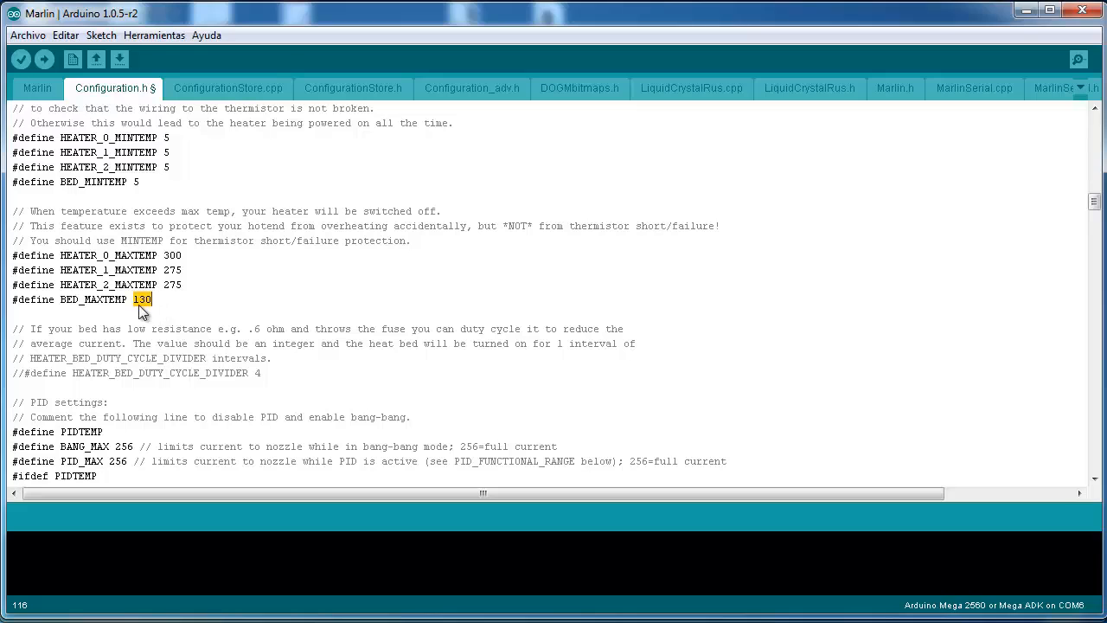
click(162, 305)
- Look over the PID settings, from the PIDTEMP definition to the preconfigured hotend value sets
scroll(162, 304, down, 3)
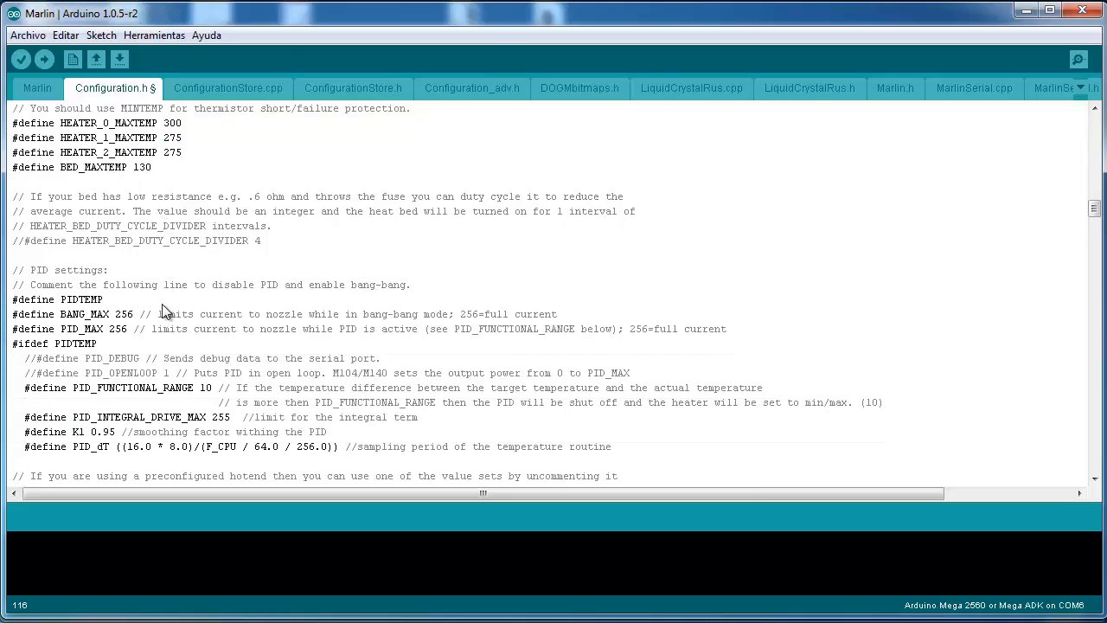
scroll(165, 312, down, 1)
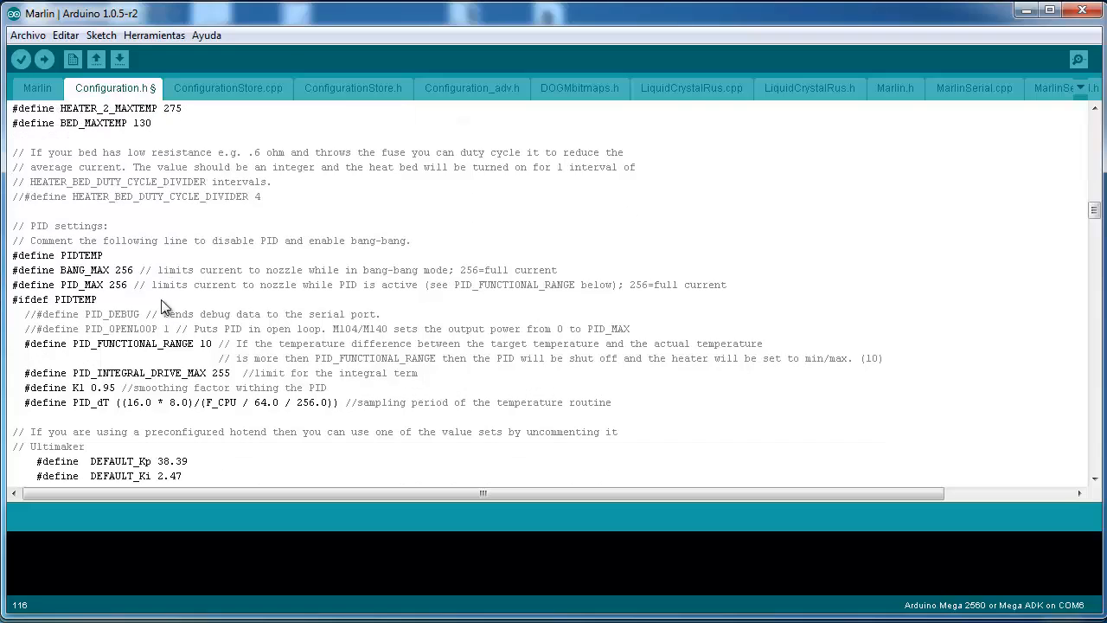
click(62, 257)
drag(62, 260, 141, 256)
scroll(158, 266, down, 1)
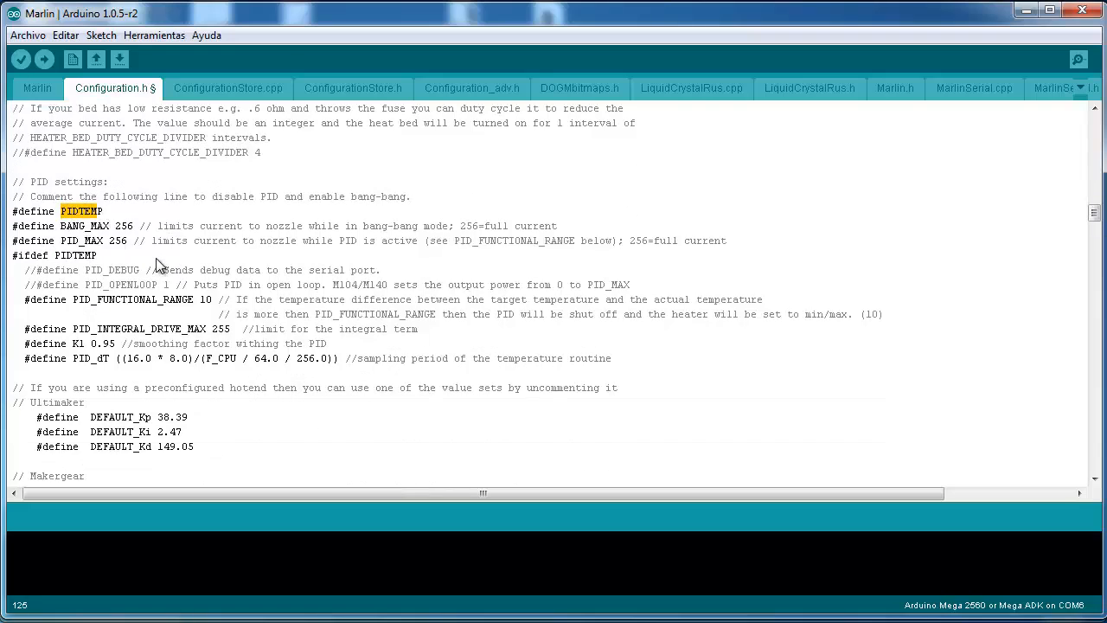
scroll(128, 242, down, 2)
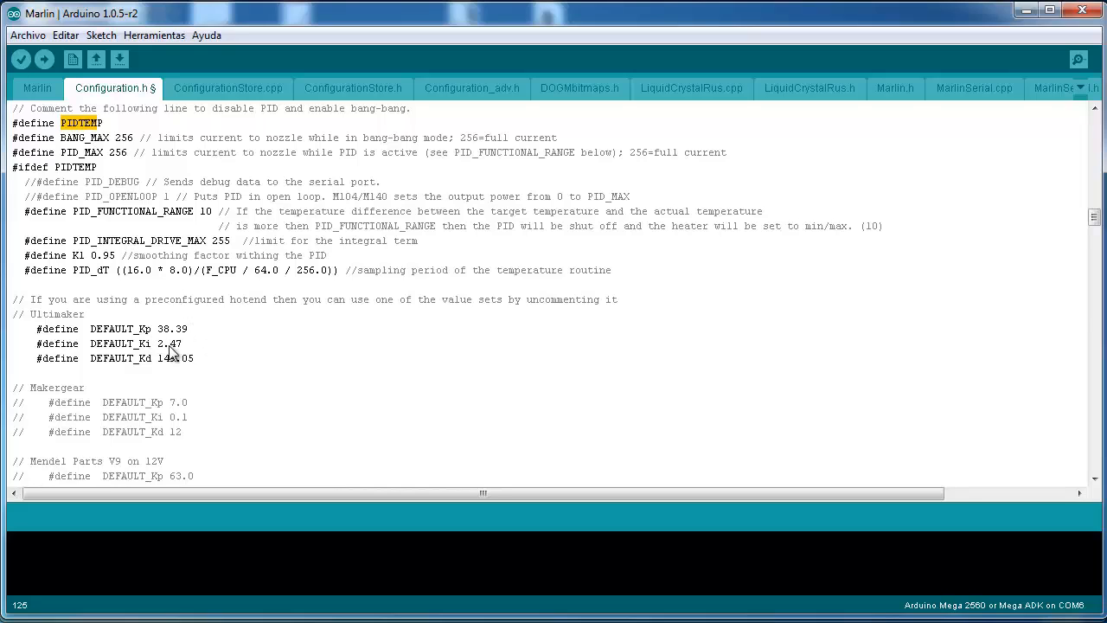
- Examine the DEFAULT_Kp, DEFAULT_Ki and DEFAULT_Kd values in the Ultimaker hotend PID set
drag(200, 356, 153, 328)
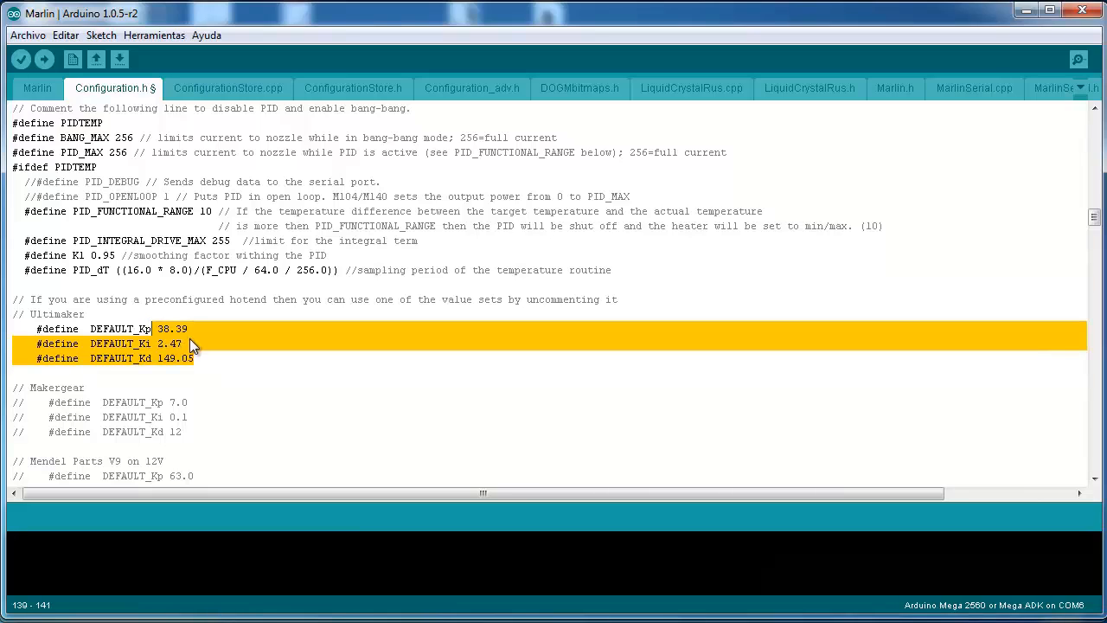
click(202, 364)
drag(202, 364, 159, 330)
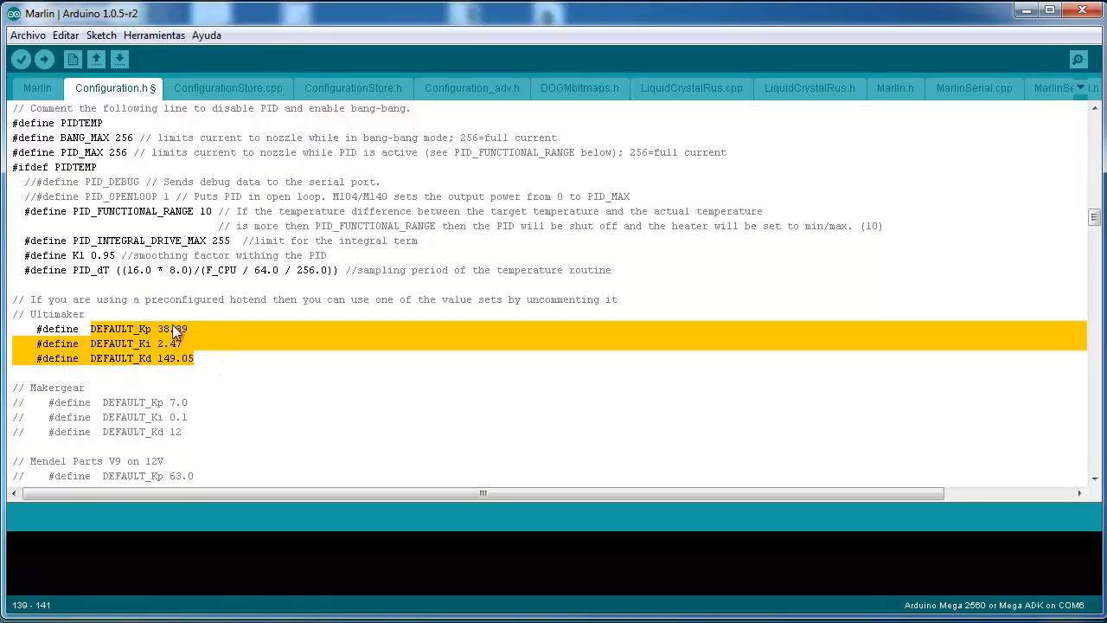
click(201, 359)
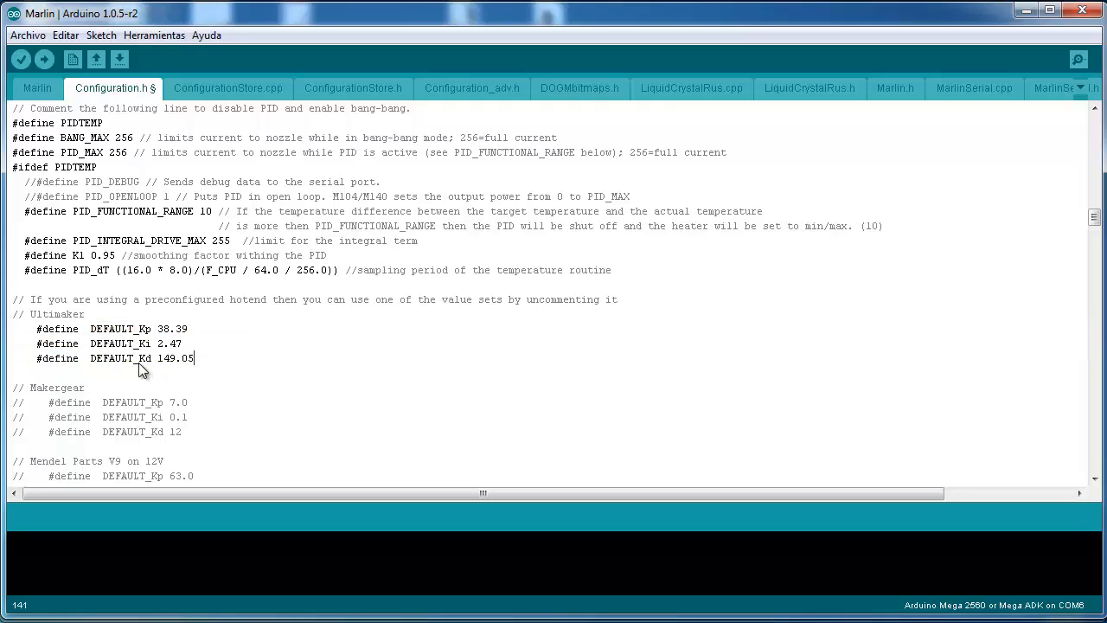
click(140, 330)
drag(141, 326, 151, 363)
drag(189, 329, 157, 329)
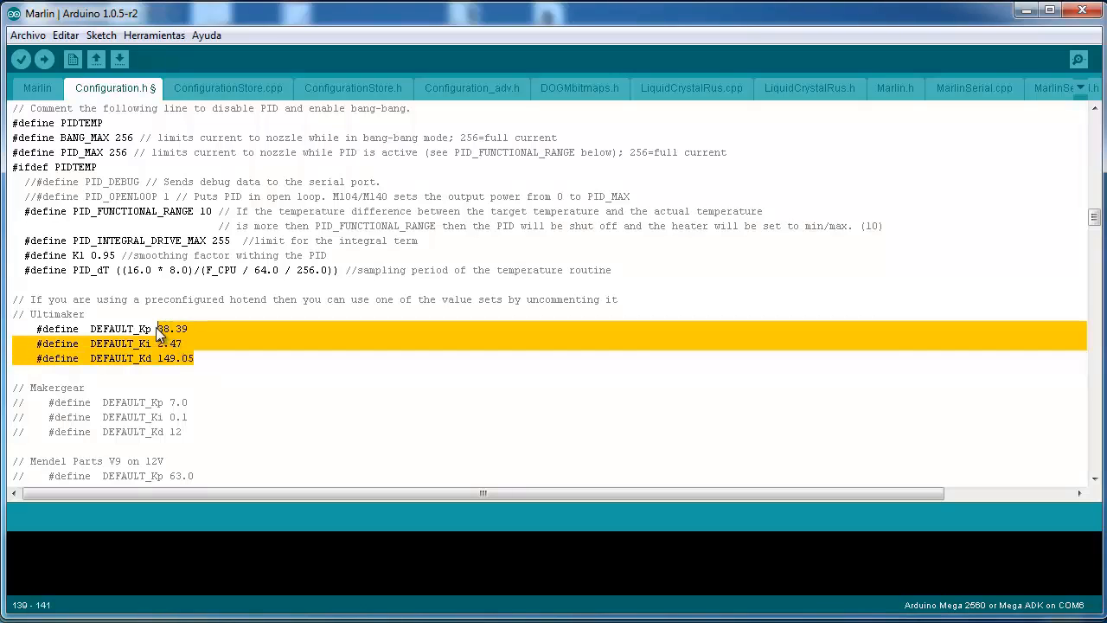
click(215, 357)
- Examine the heated bed PID constants DEFAULT_bedKp, DEFAULT_bedKi and DEFAULT_bedKd in the PIDTEMPBED block
scroll(235, 339, down, 8)
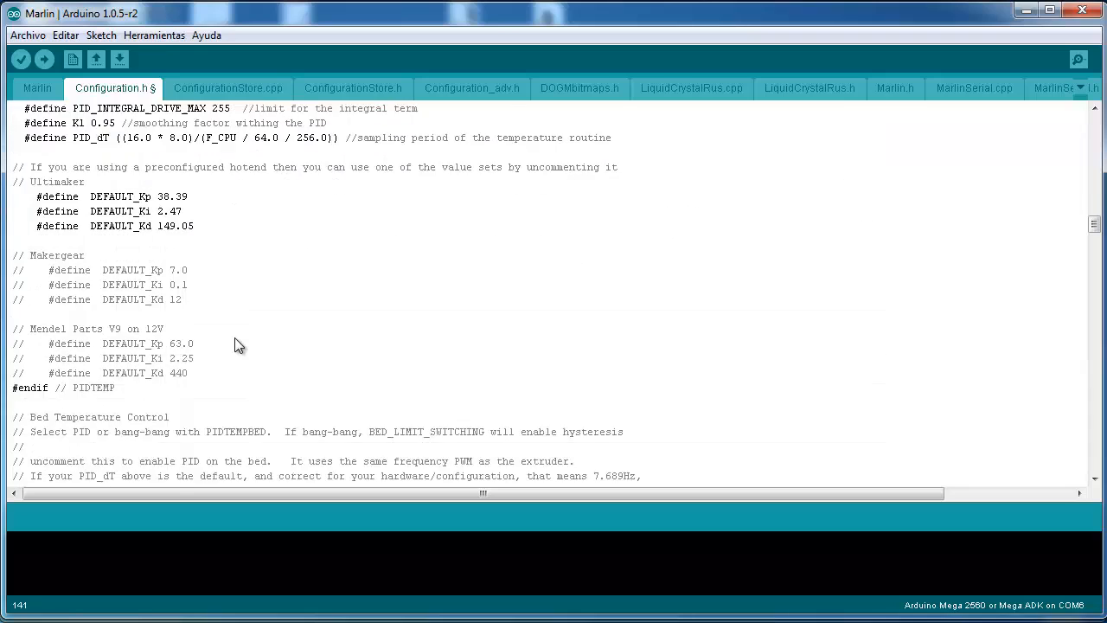
scroll(234, 345, down, 4)
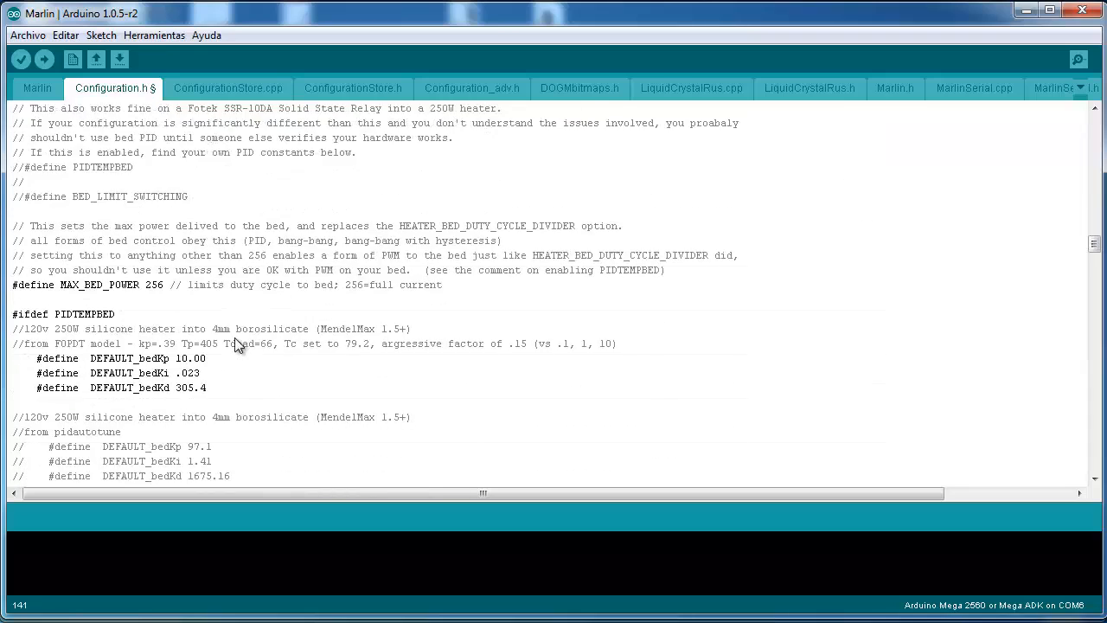
scroll(234, 343, down, 1)
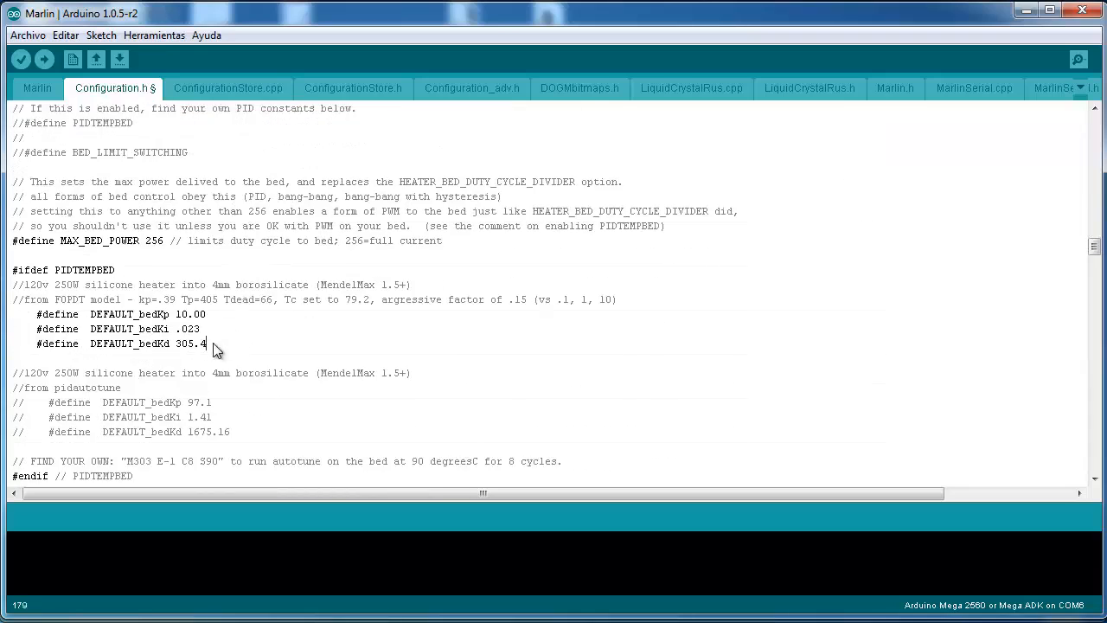
drag(214, 346, 170, 313)
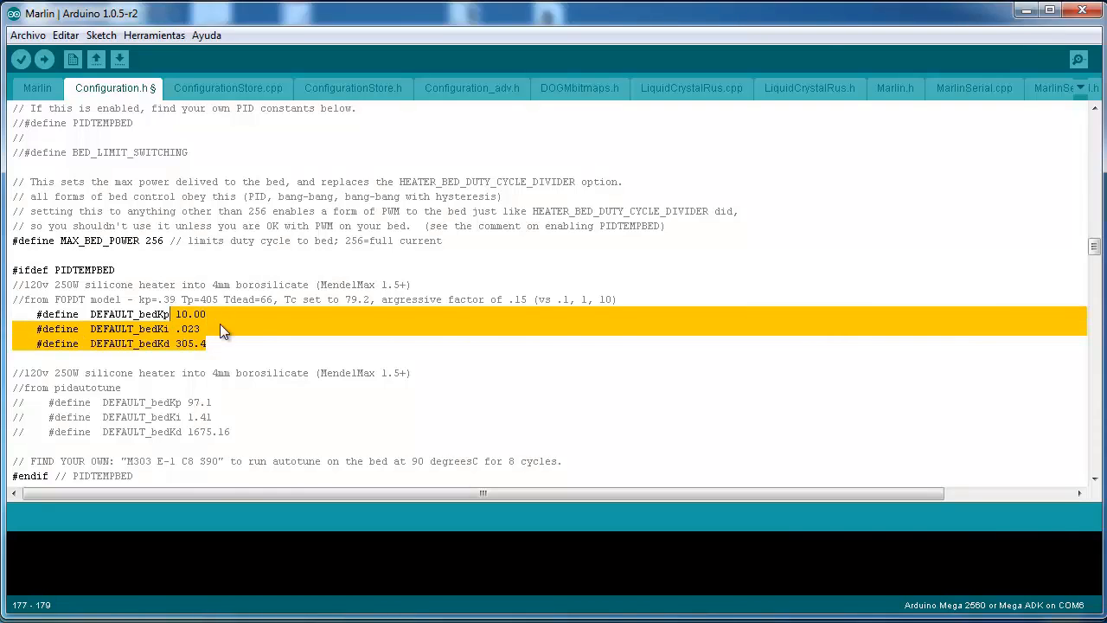
drag(215, 344, 177, 320)
scroll(177, 292, down, 1)
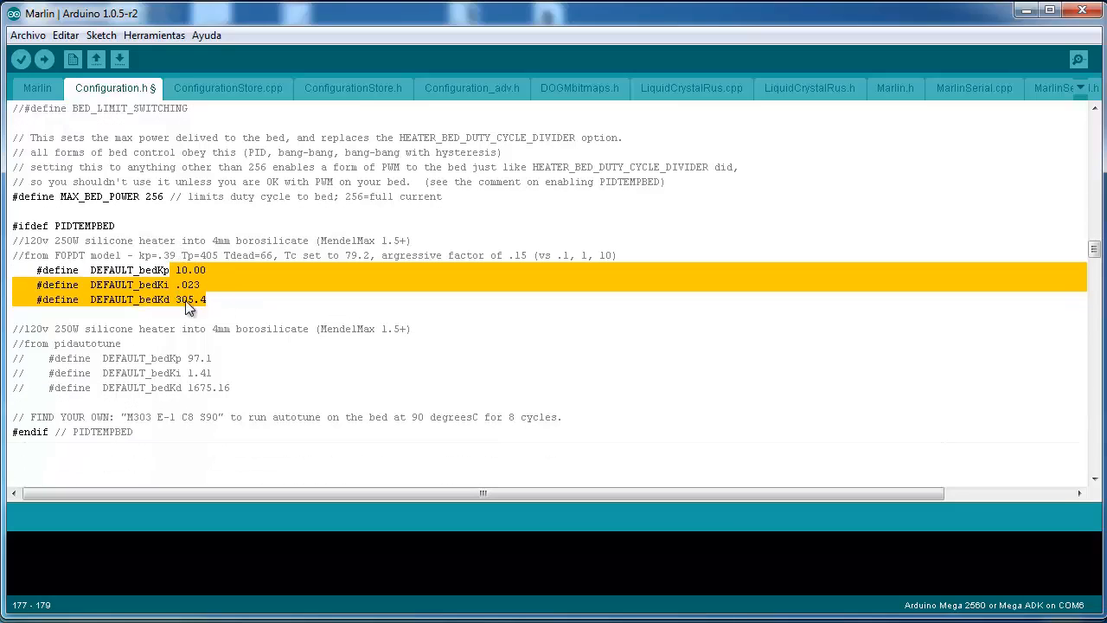
- Review the dangerous-extrusion protection settings, focusing on the EXTRUDE_MINTEMP value
scroll(212, 280, down, 1)
scroll(212, 288, down, 2)
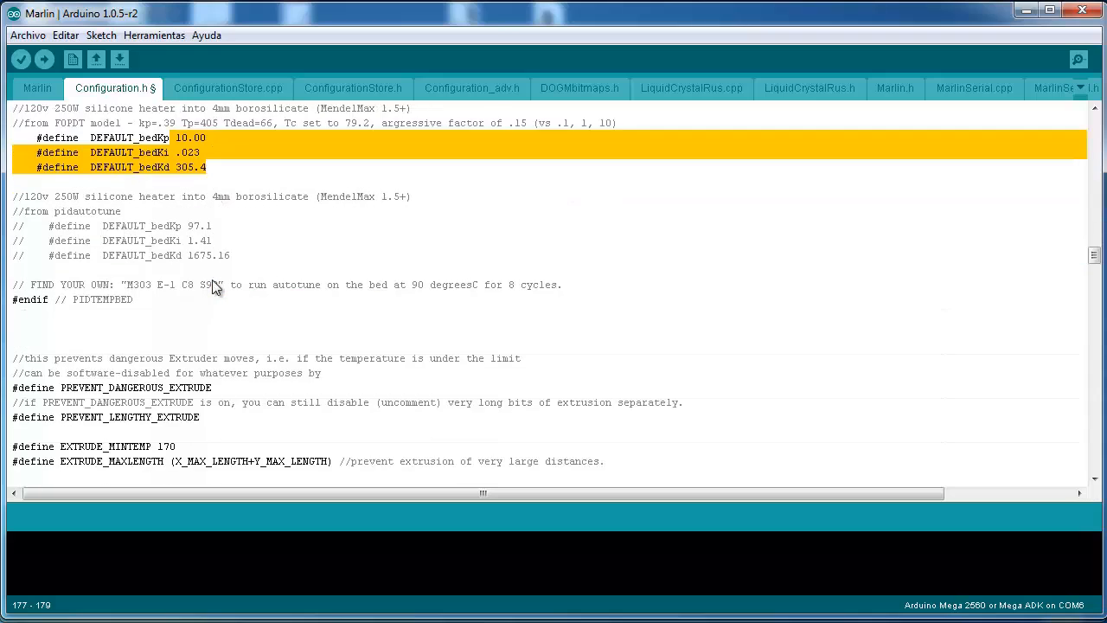
scroll(215, 287, down, 2)
scroll(212, 282, down, 1)
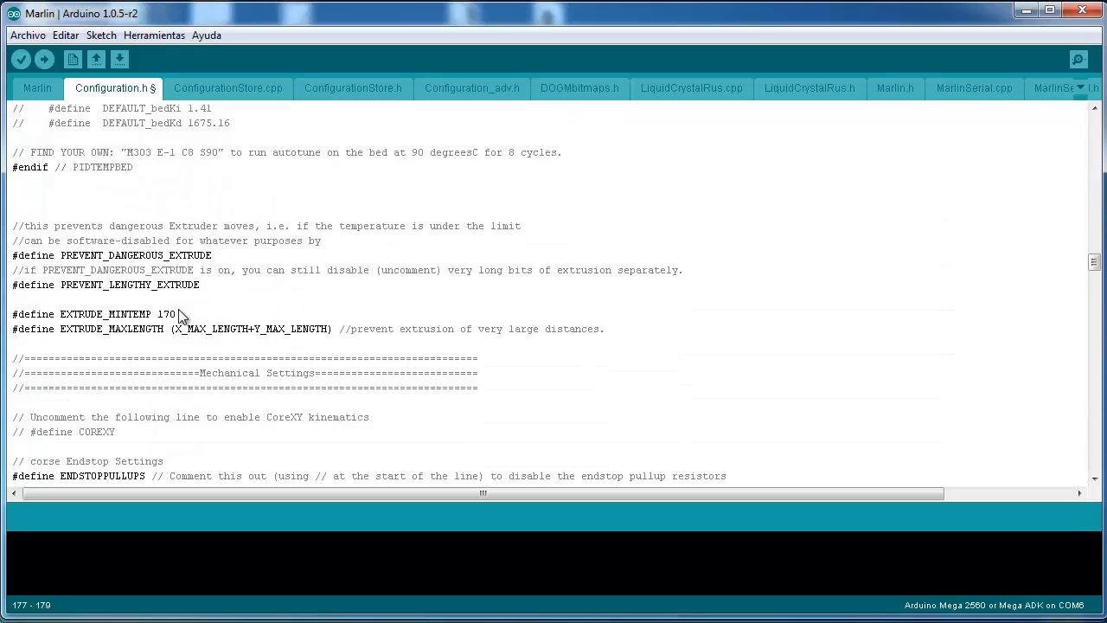
drag(177, 316, 158, 316)
scroll(194, 311, down, 1)
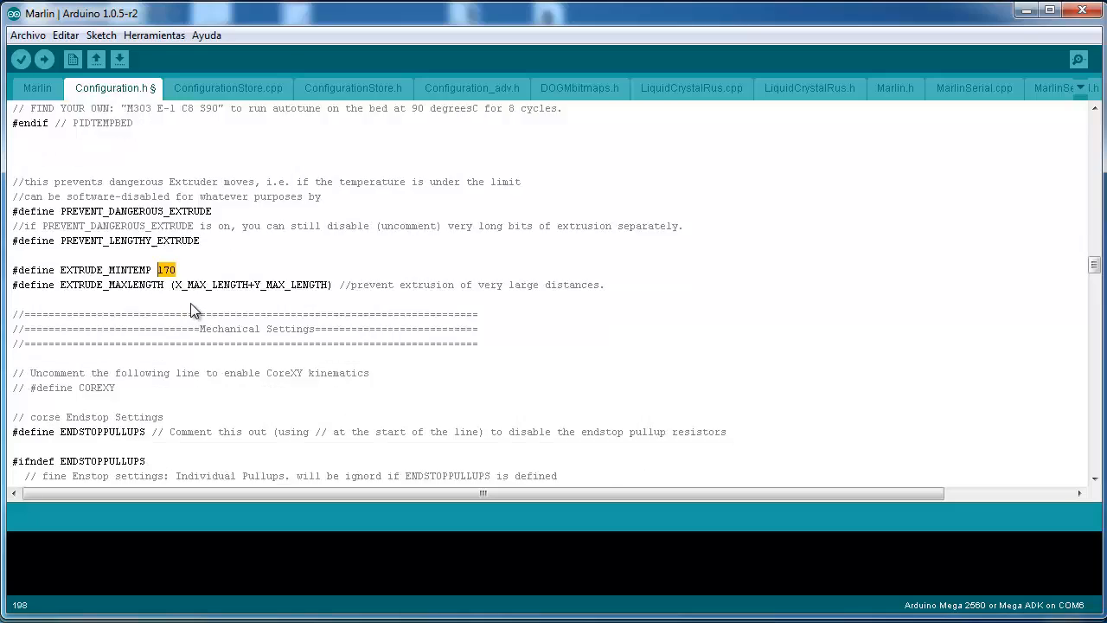
scroll(194, 312, down, 1)
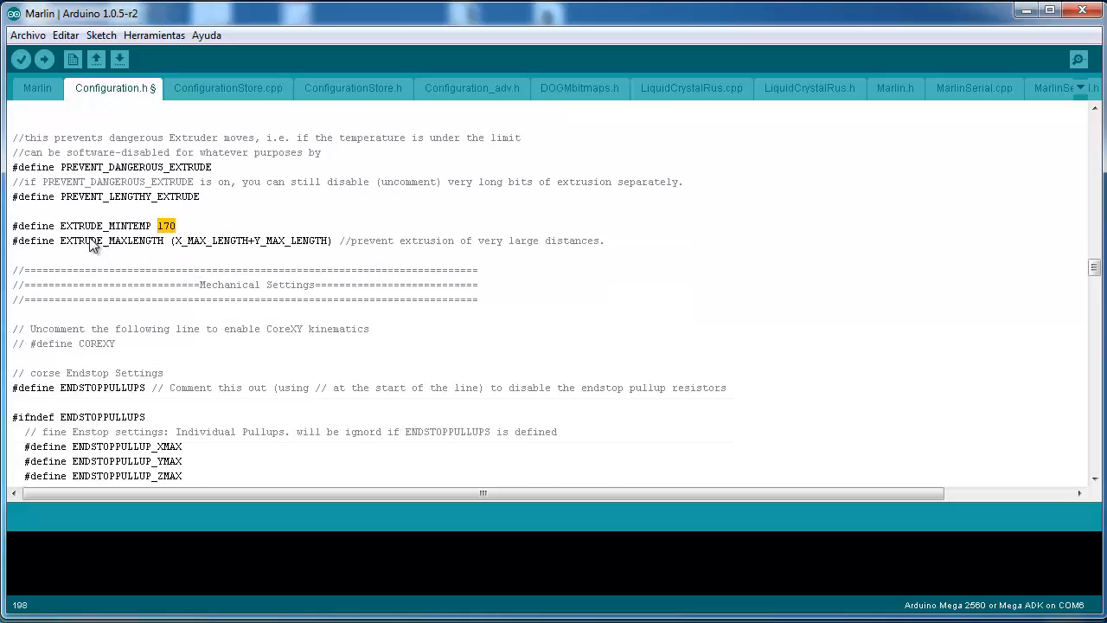
click(176, 227)
drag(157, 228, 182, 230)
drag(176, 228, 157, 230)
click(181, 227)
double_click(166, 227)
click(176, 228)
double_click(173, 227)
- Review the endstop pullup definitions and the X, Y and Z ENDSTOPS_INVERTING values in the mechanical settings
scroll(177, 250, down, 5)
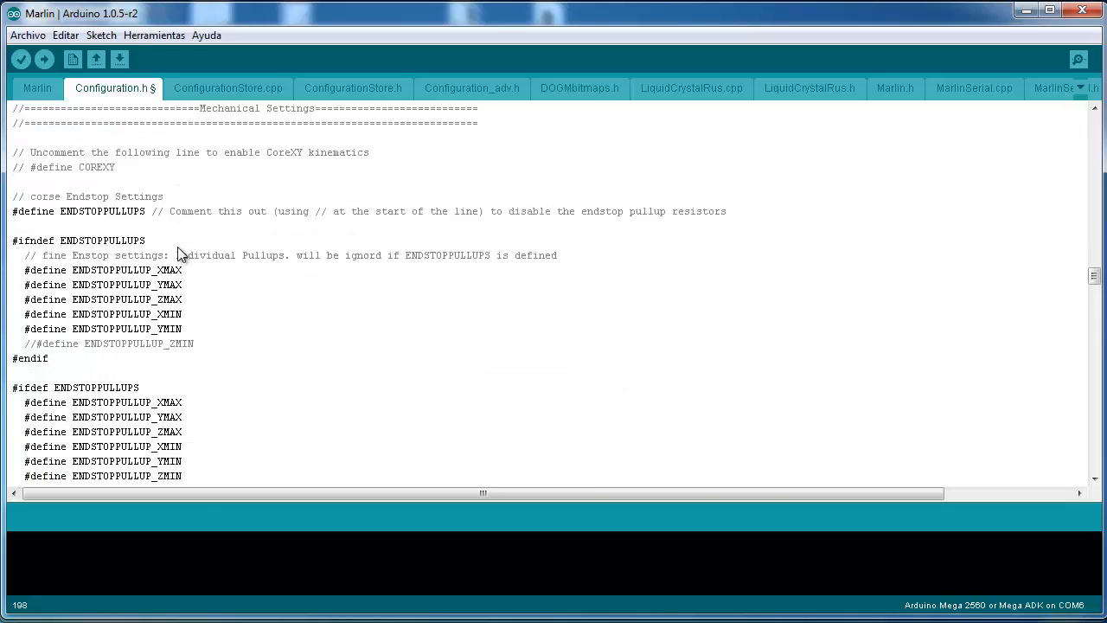
scroll(193, 242, down, 1)
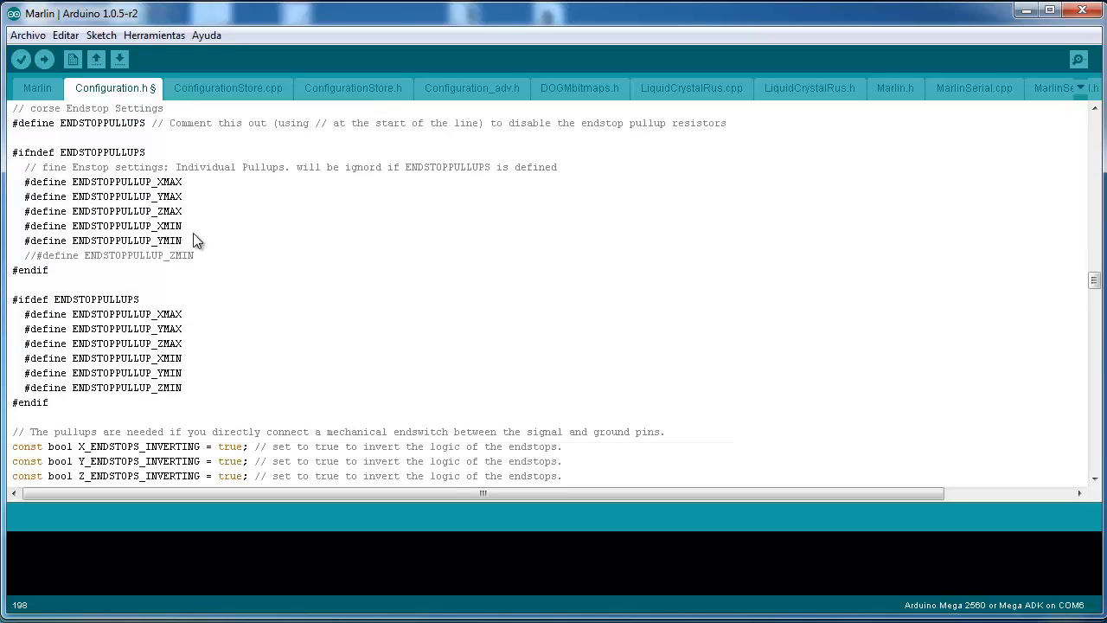
scroll(180, 239, down, 2)
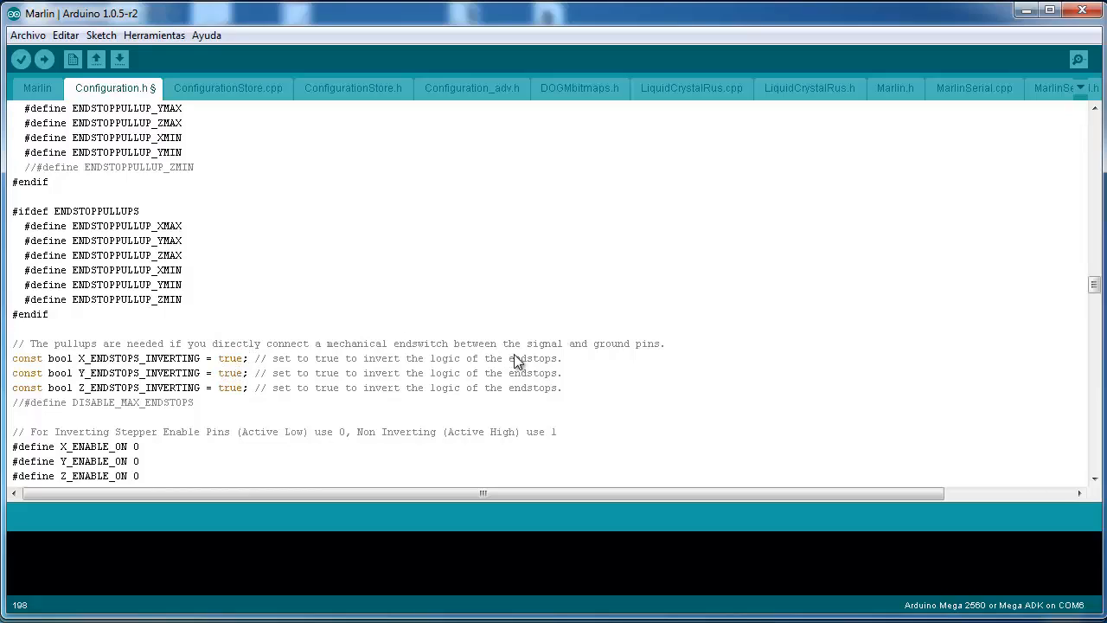
drag(529, 347, 630, 346)
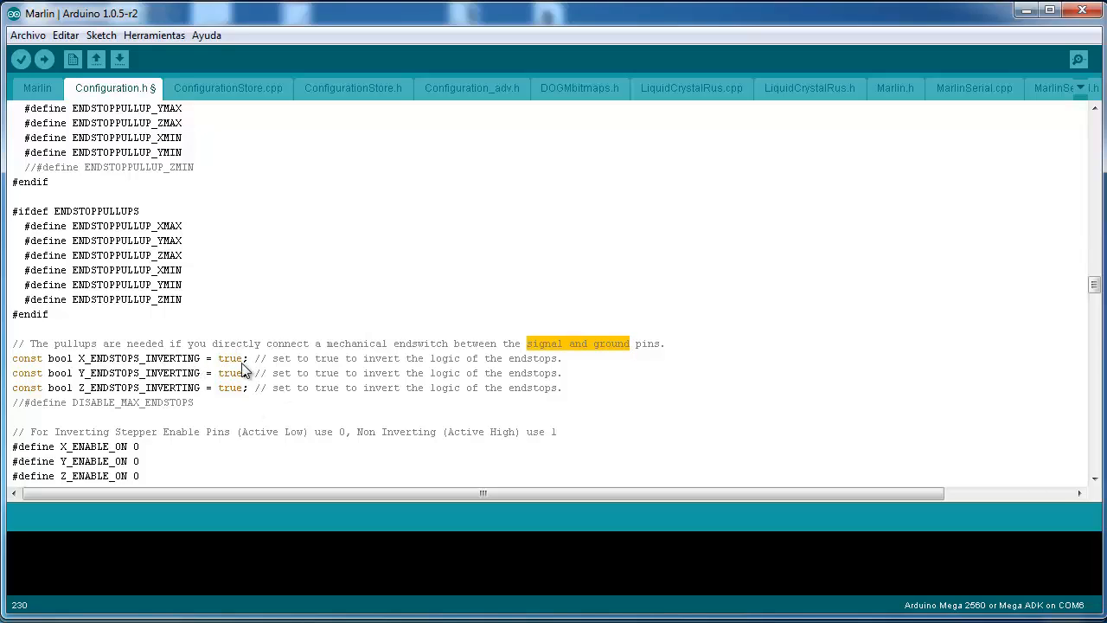
drag(243, 364, 230, 364)
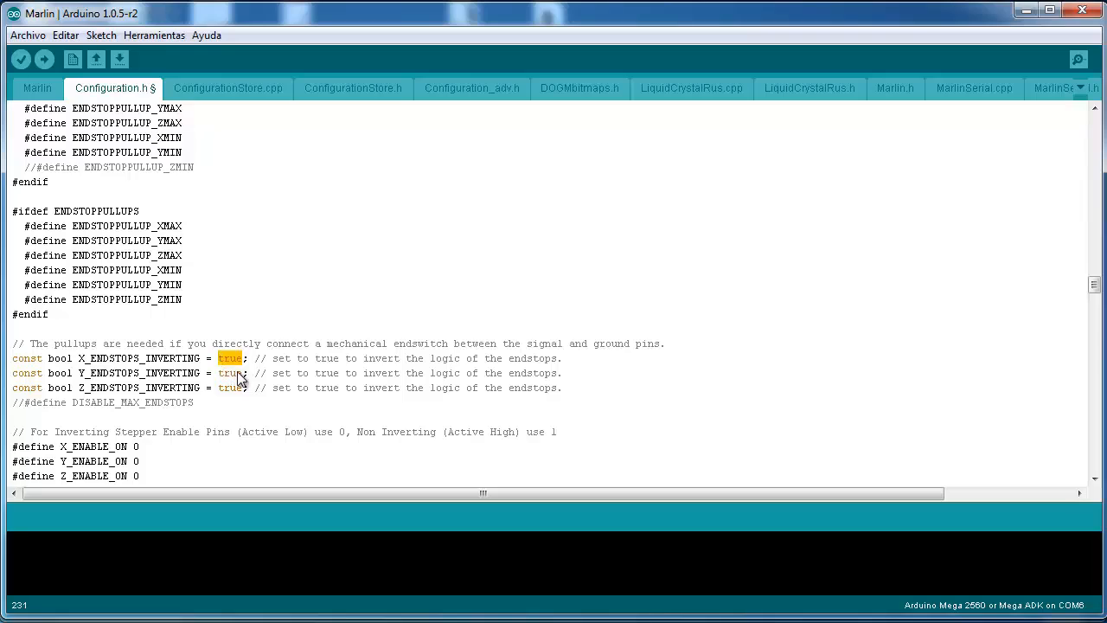
double_click(223, 373)
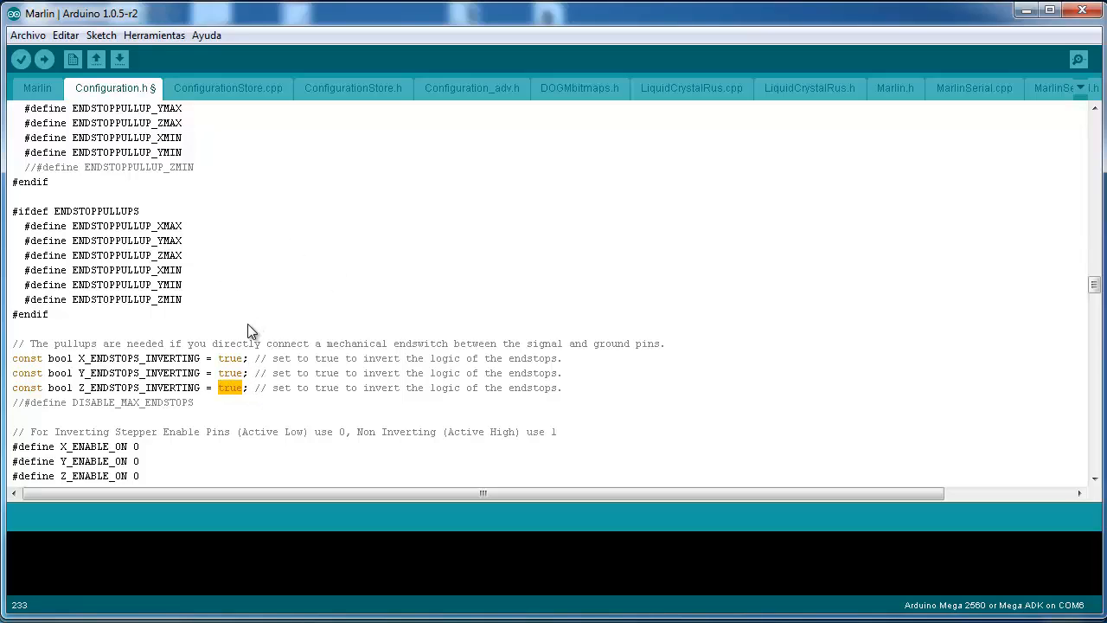
double_click(238, 358)
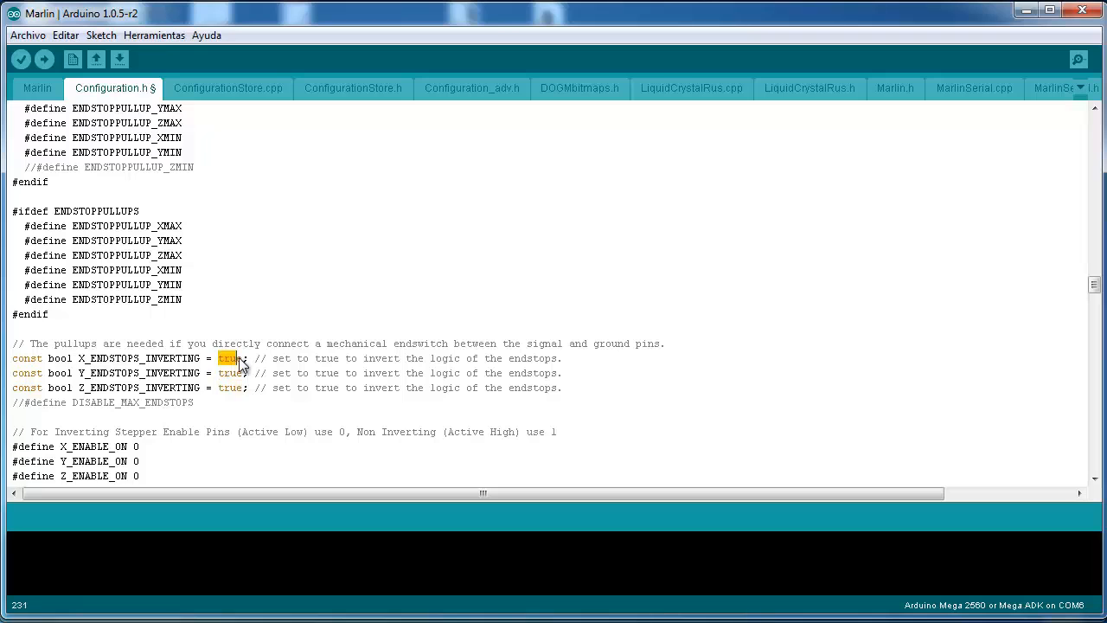
- Look over the settings that disable unused axes, from DISABLE_X to DISABLE_E, focusing on DISABLE_X
scroll(275, 327, down, 3)
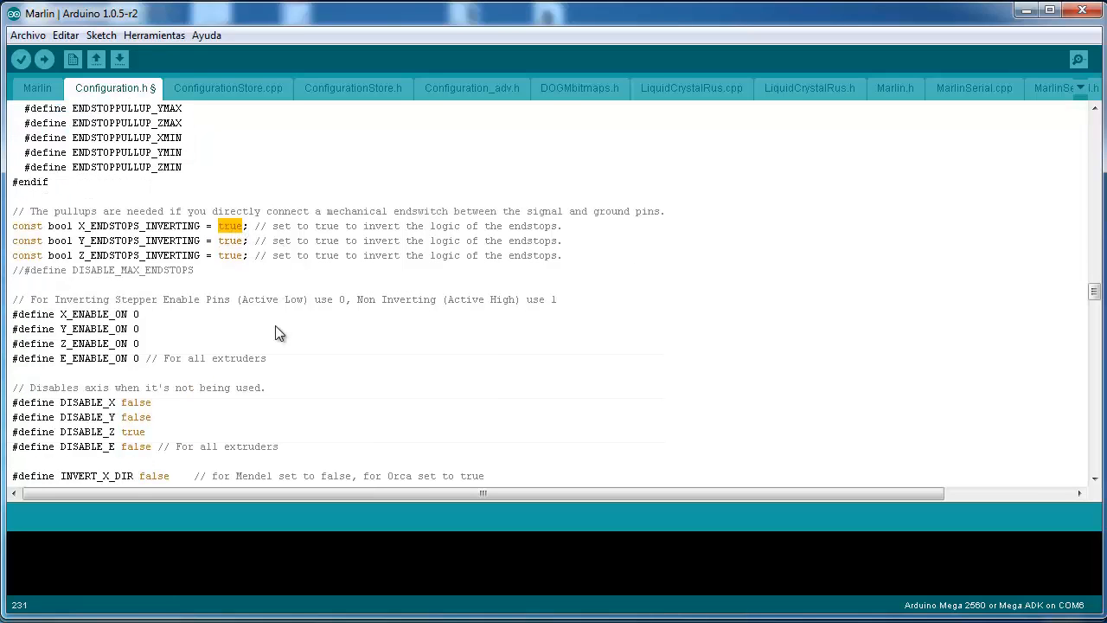
scroll(276, 325, down, 3)
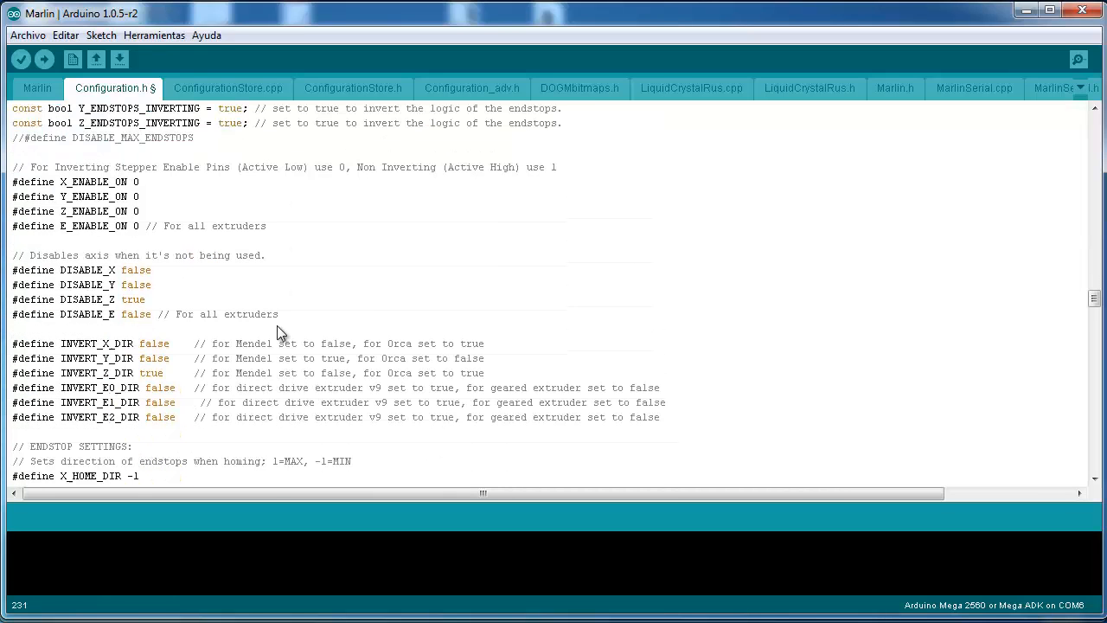
drag(55, 270, 179, 319)
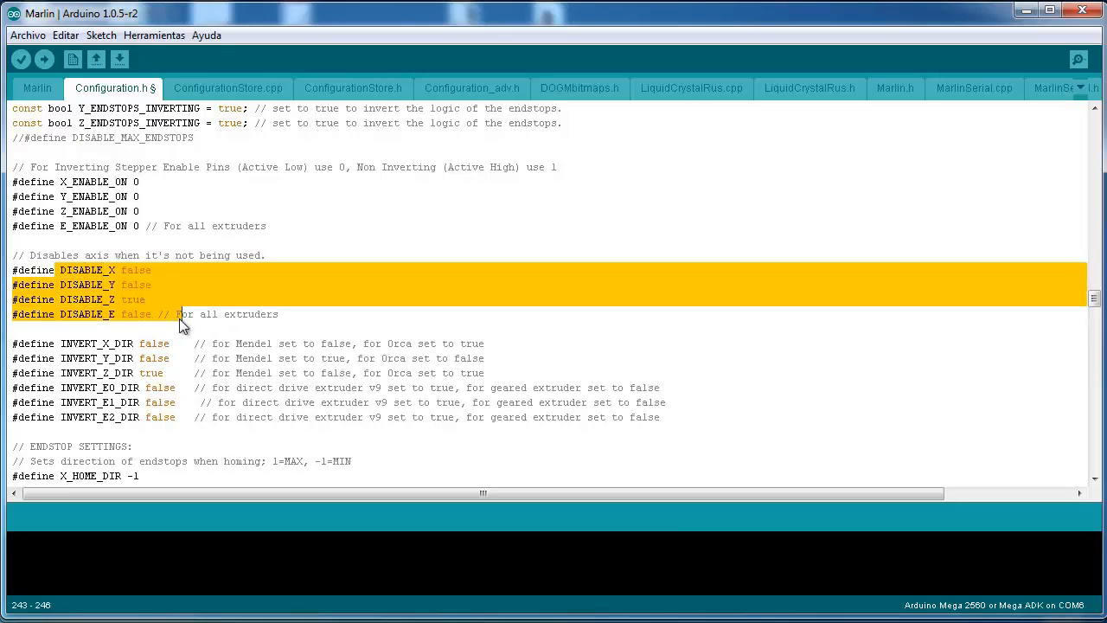
click(141, 284)
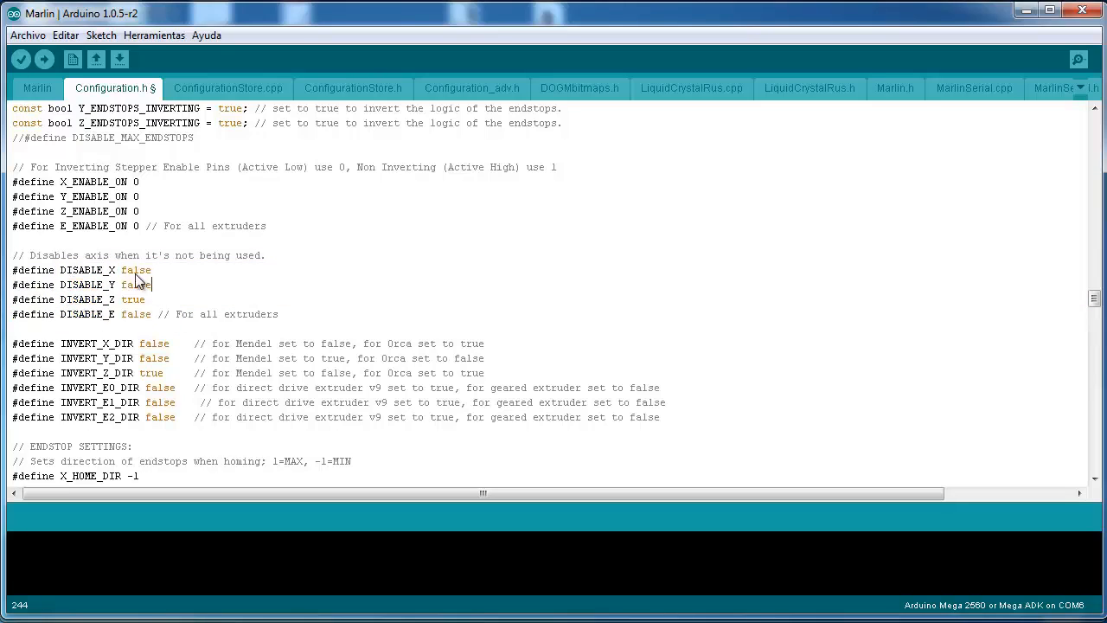
click(57, 271)
drag(56, 272, 152, 273)
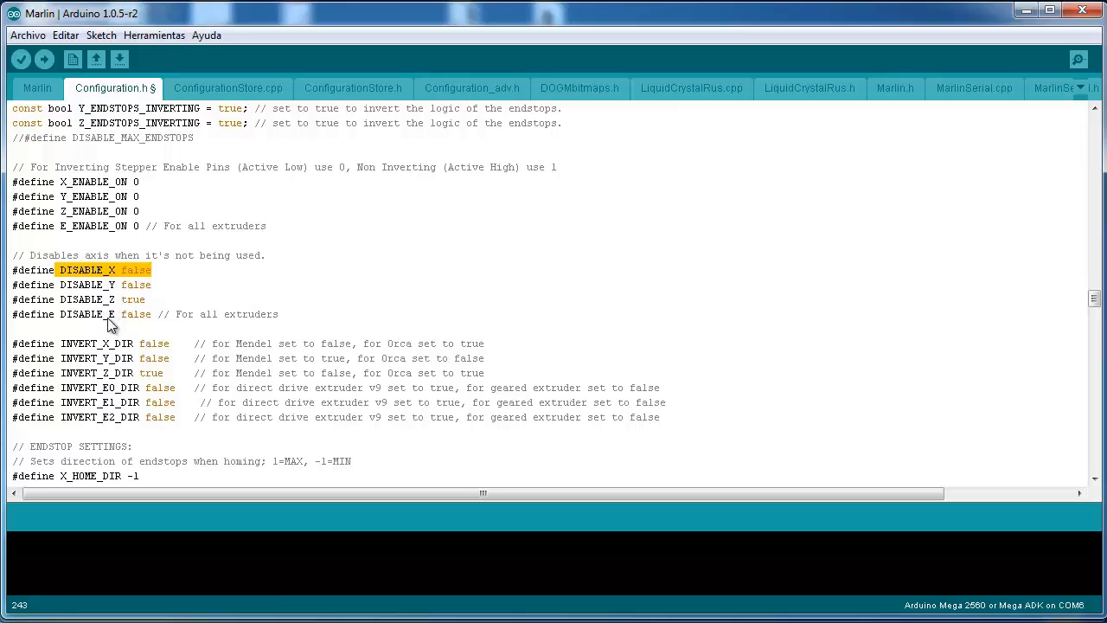
click(155, 270)
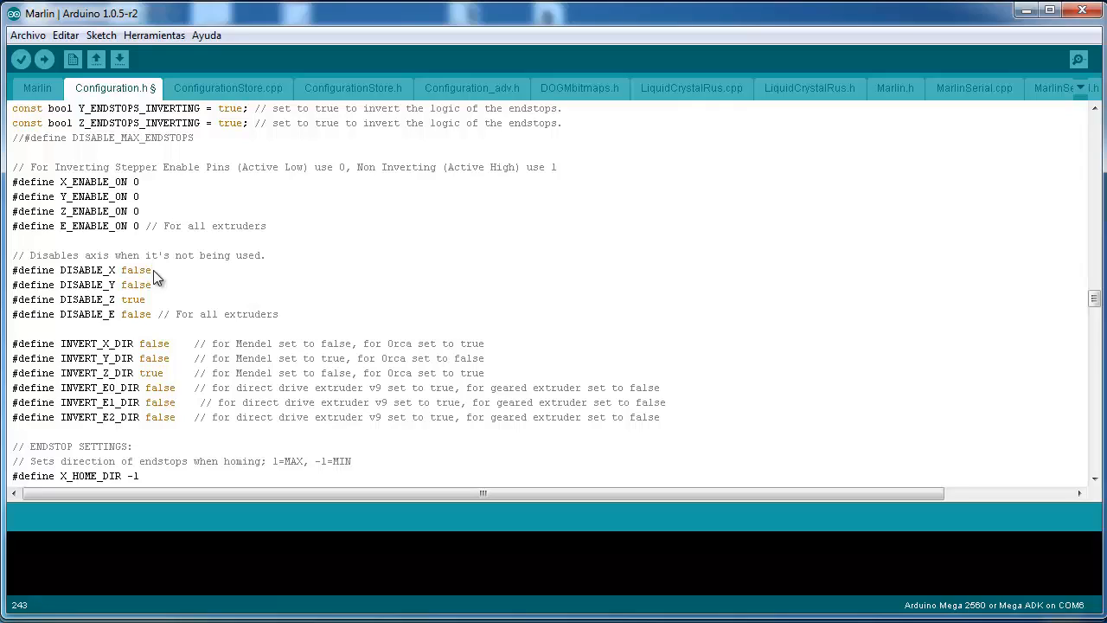
- Compare the DISABLE_Z value with the DISABLE settings of the other axes and the extruder
drag(103, 303, 122, 305)
click(148, 299)
click(147, 304)
drag(152, 314, 112, 268)
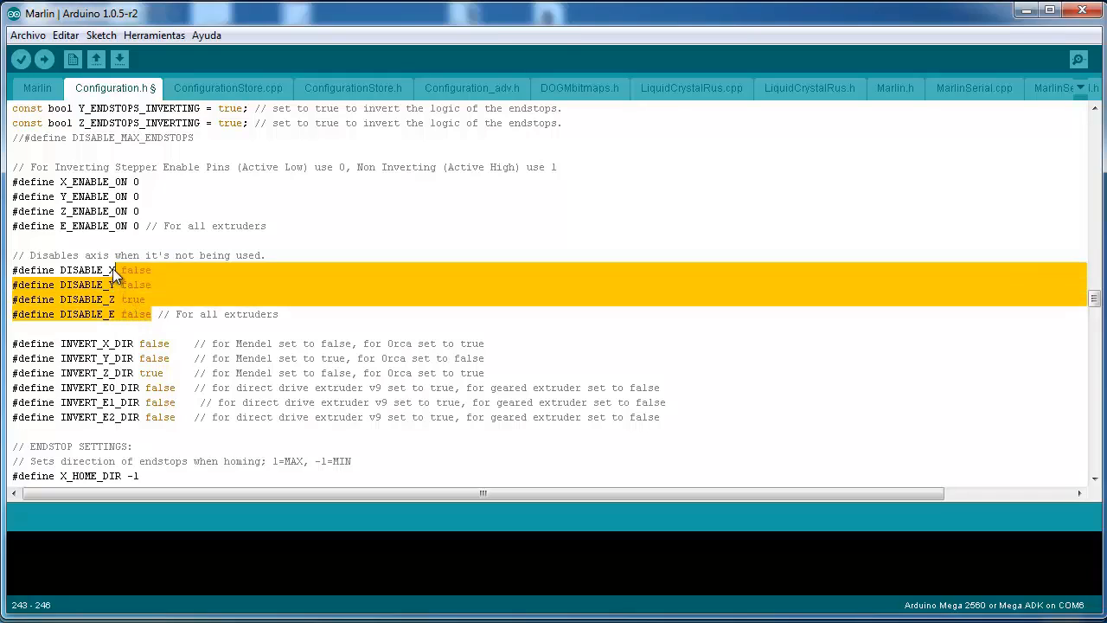
click(154, 274)
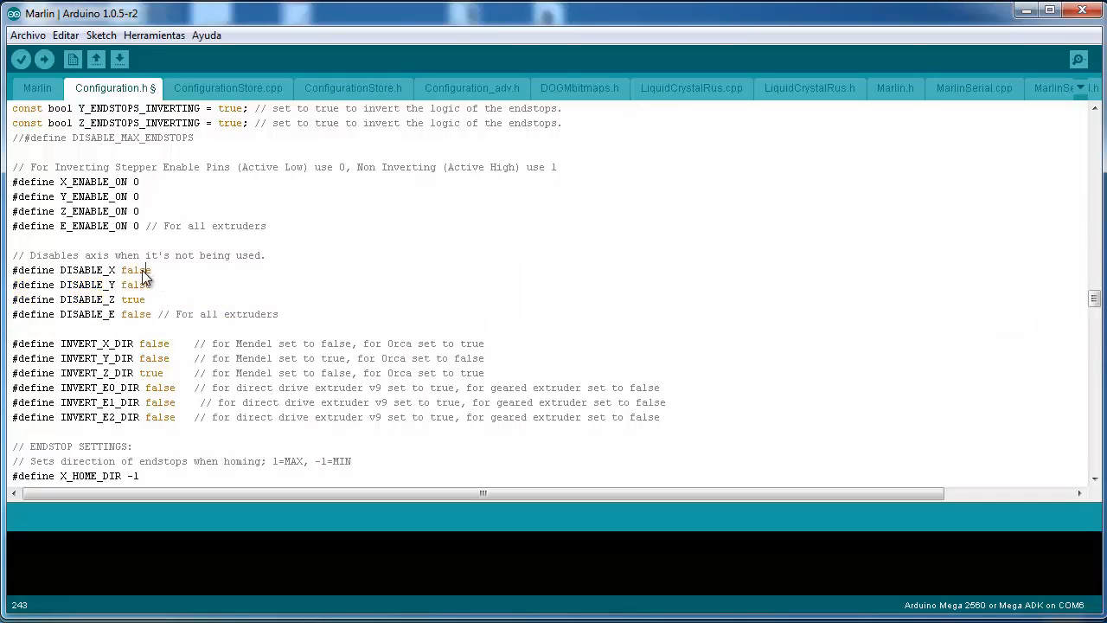
click(117, 314)
click(146, 301)
drag(115, 301, 110, 300)
- Review the motor direction settings from INVERT_X_DIR to INVERT_E2_DIR
scroll(164, 277, down, 2)
drag(139, 256, 194, 329)
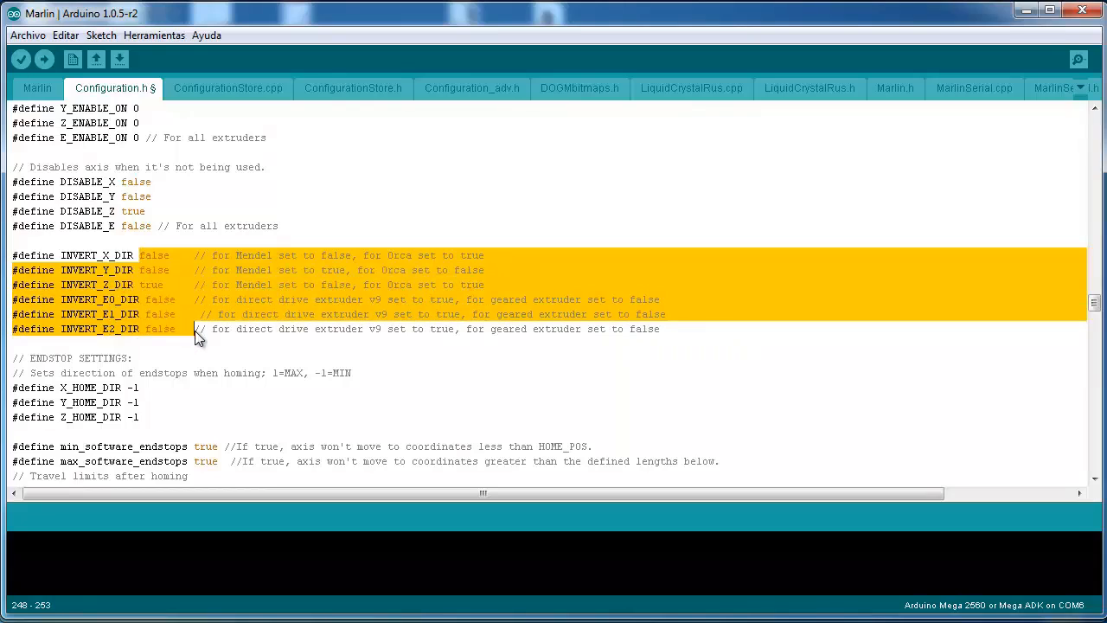
click(111, 310)
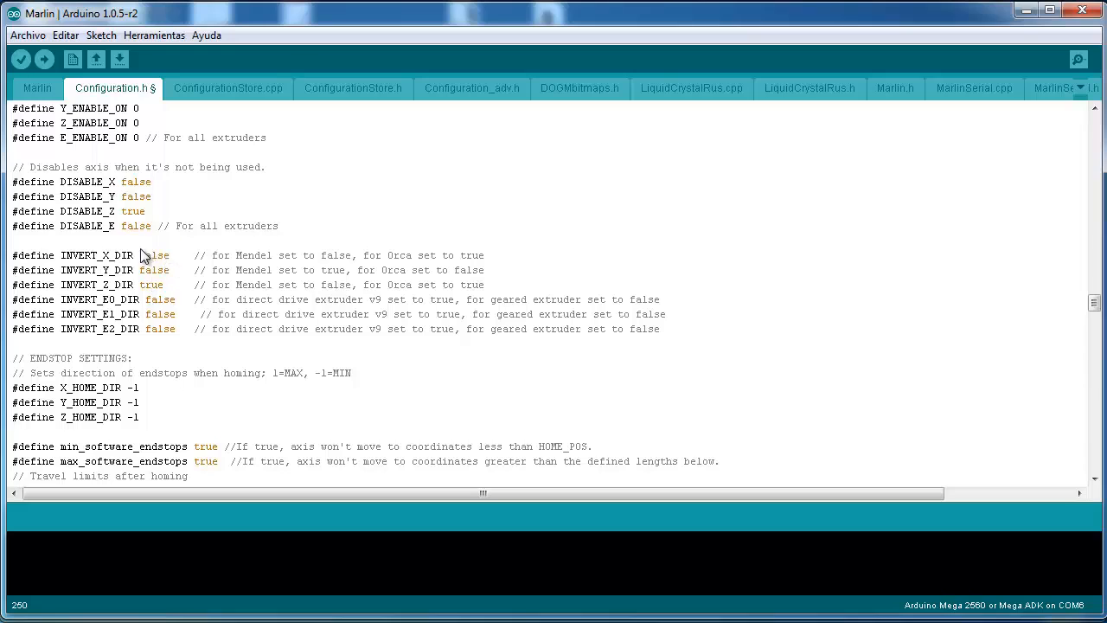
drag(134, 256, 189, 332)
click(162, 291)
- Examine the travel limits after homing, checking the maximum and minimum positions of the X, Y and Z axes
scroll(182, 273, down, 4)
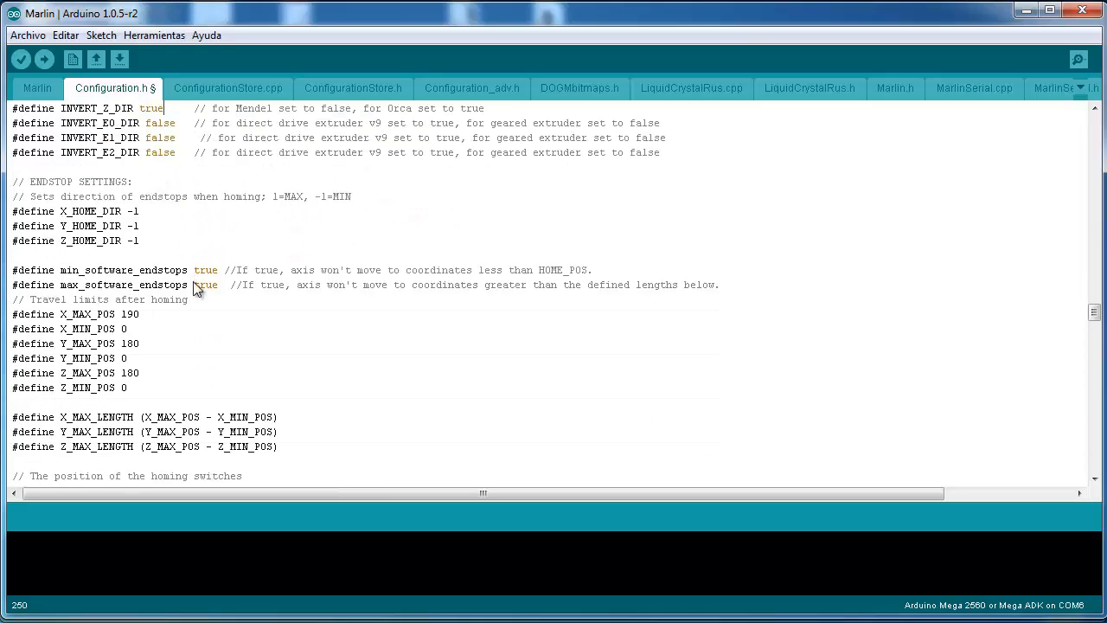
scroll(204, 300, down, 1)
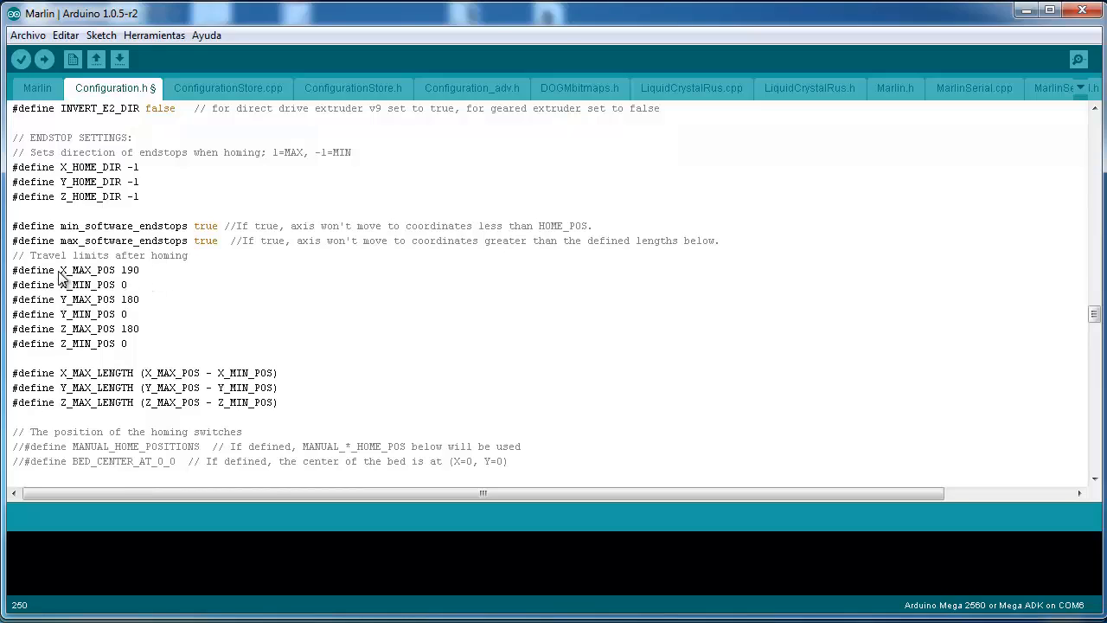
drag(60, 272, 148, 350)
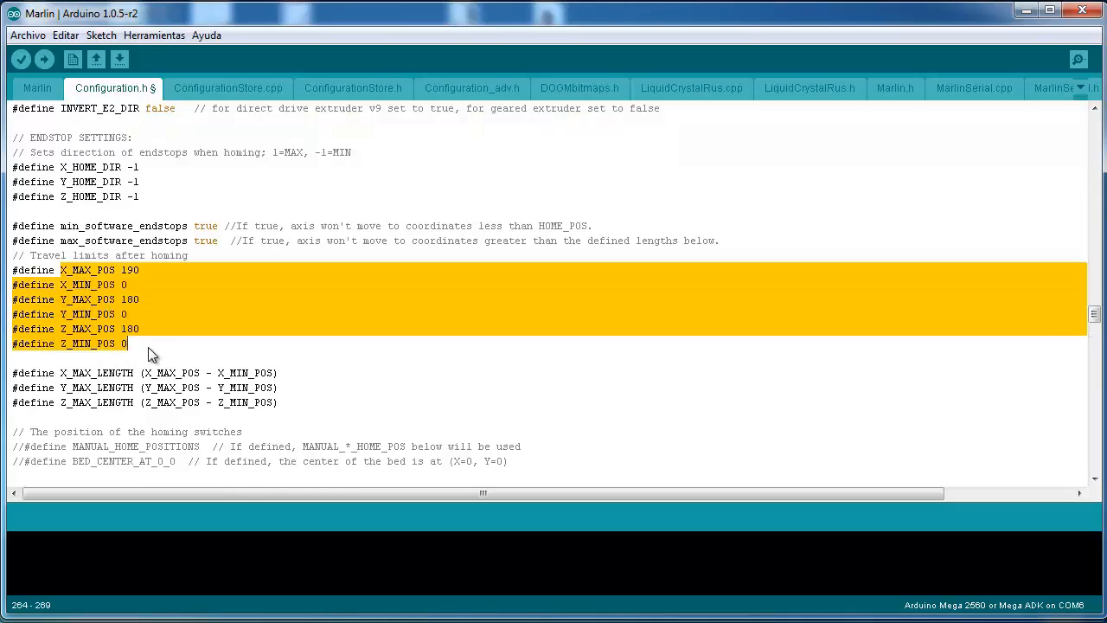
click(153, 279)
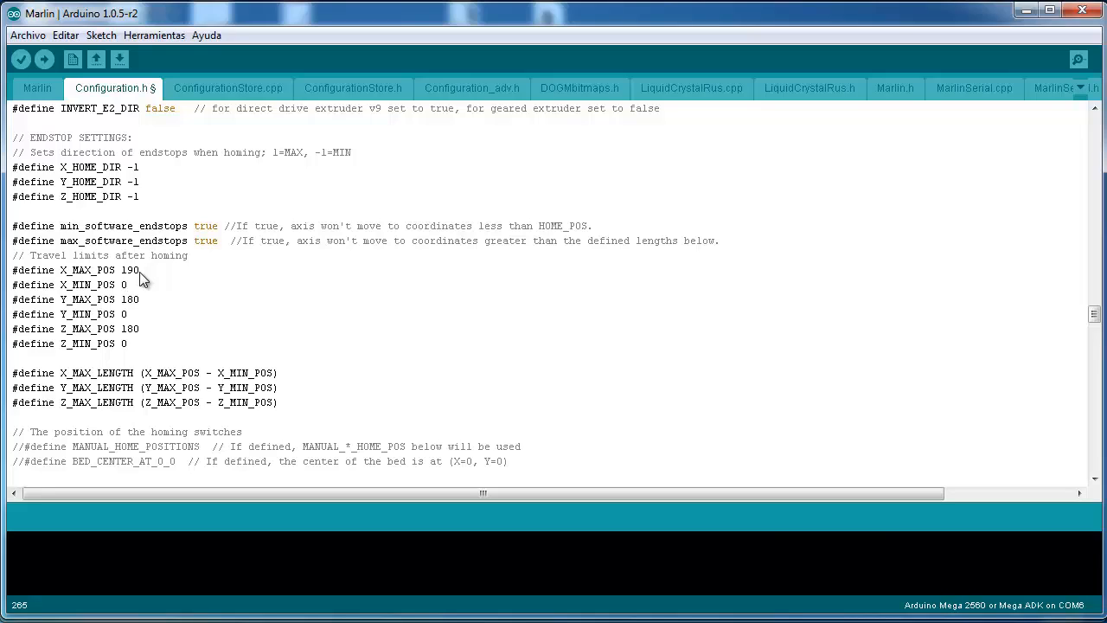
double_click(131, 270)
drag(140, 300, 123, 334)
double_click(126, 286)
double_click(130, 270)
drag(140, 269, 126, 270)
- Set Y_MAX_POS to 195 and Z_MAX_POS to 190 in the travel limits, and check the edited block
drag(141, 301, 131, 297)
click(146, 300)
double_click(146, 299)
text(185)
double_click(141, 330)
text(190)
drag(122, 273, 139, 344)
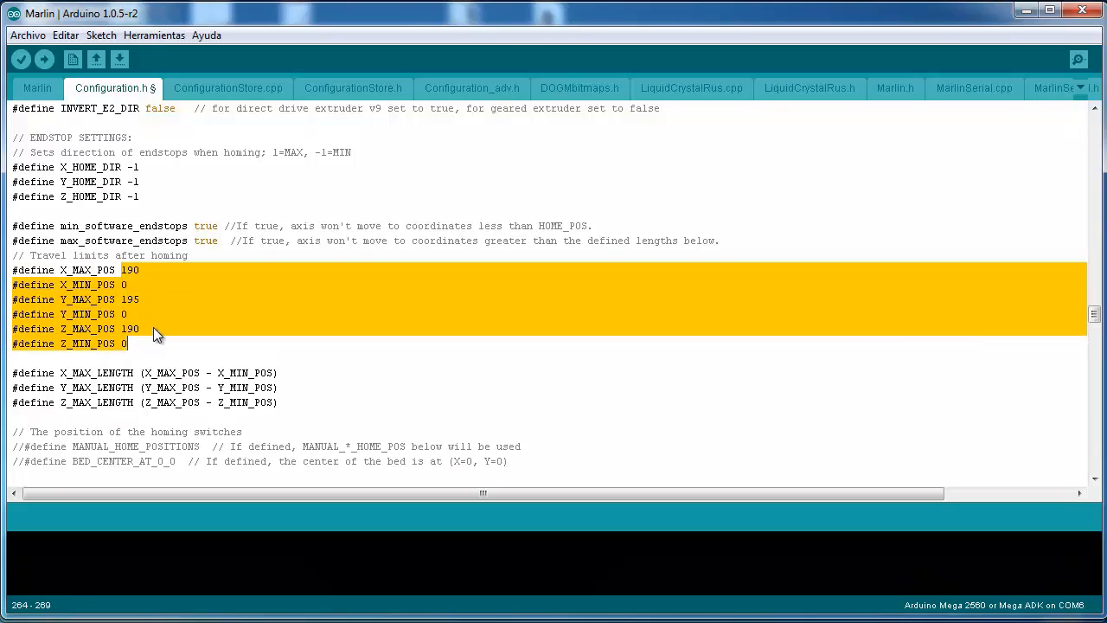
- Set the extruder value in DEFAULT_AXIS_STEPS_PER_UNIT to 726.7
scroll(242, 328, down, 6)
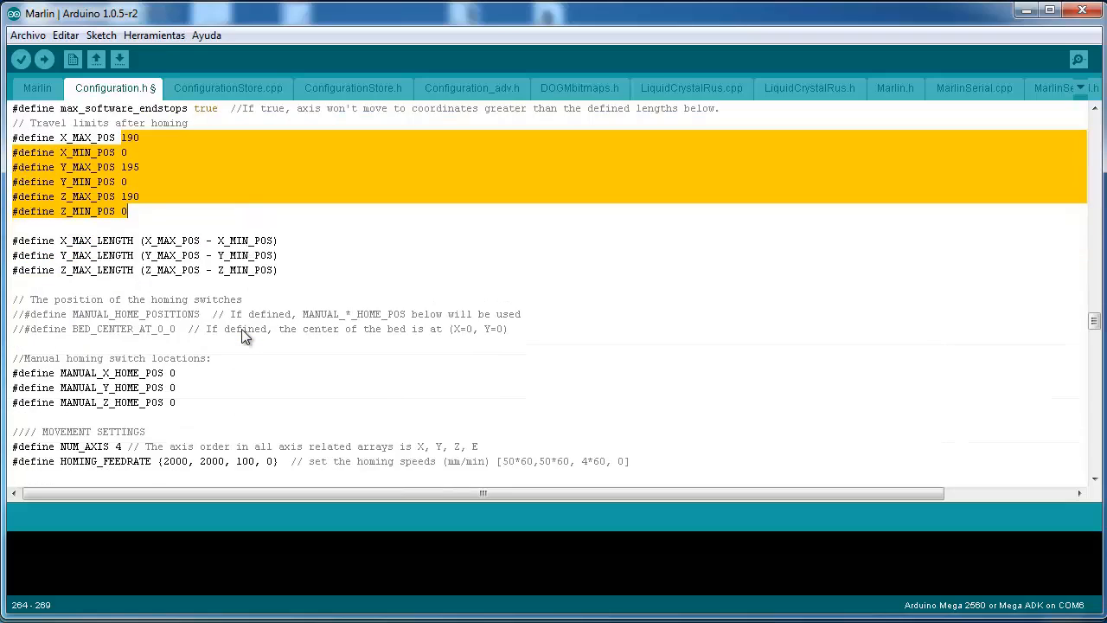
scroll(241, 329, down, 1)
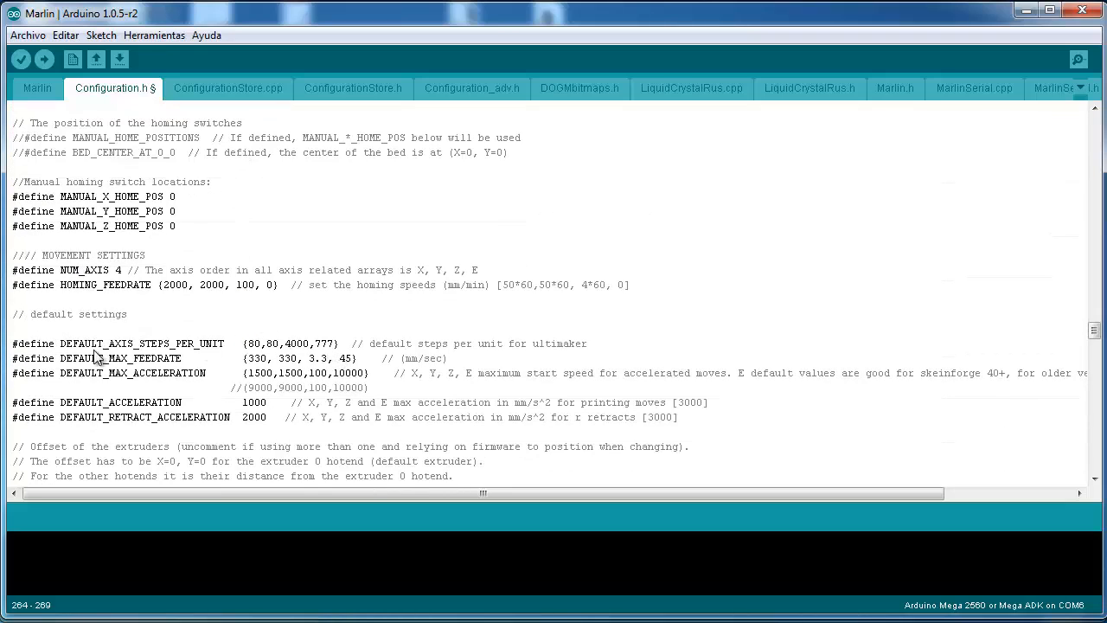
drag(66, 344, 335, 352)
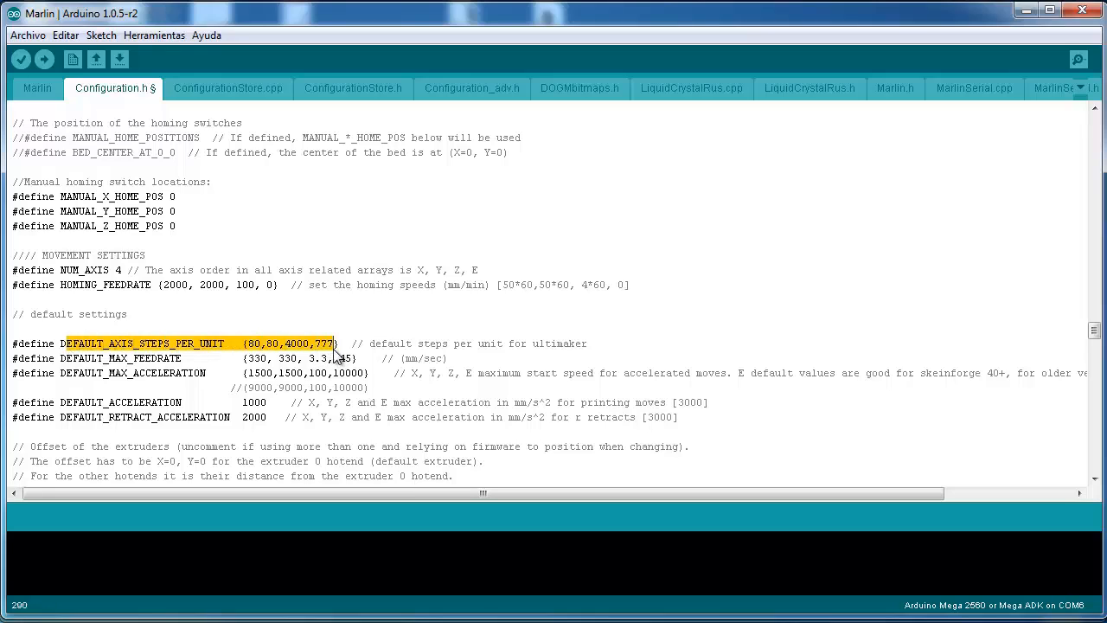
click(334, 354)
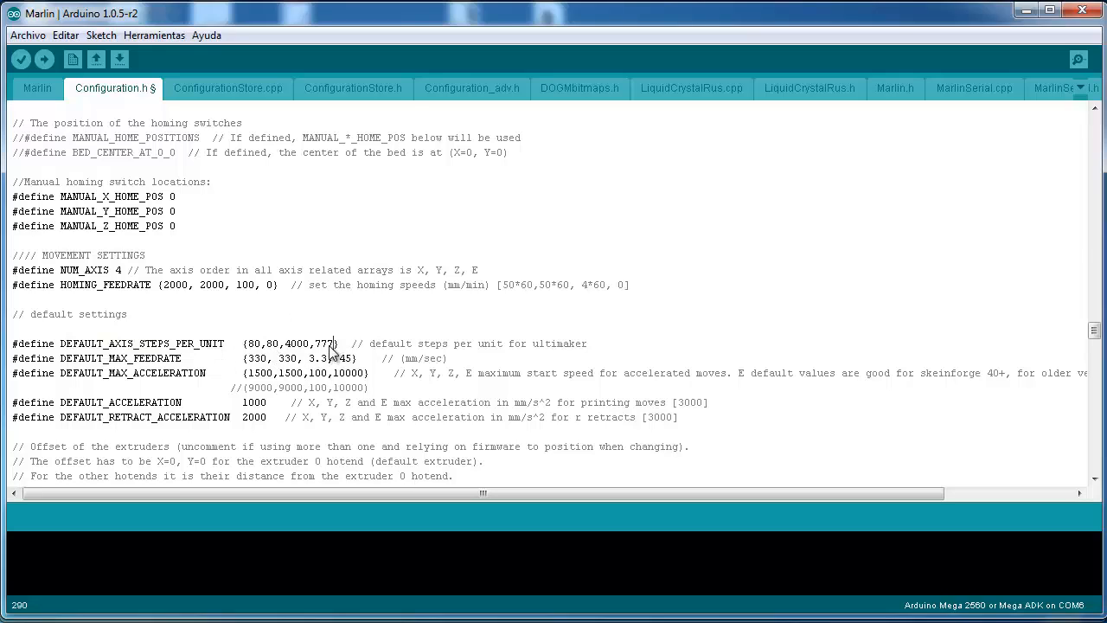
drag(337, 351, 317, 349)
text(720)
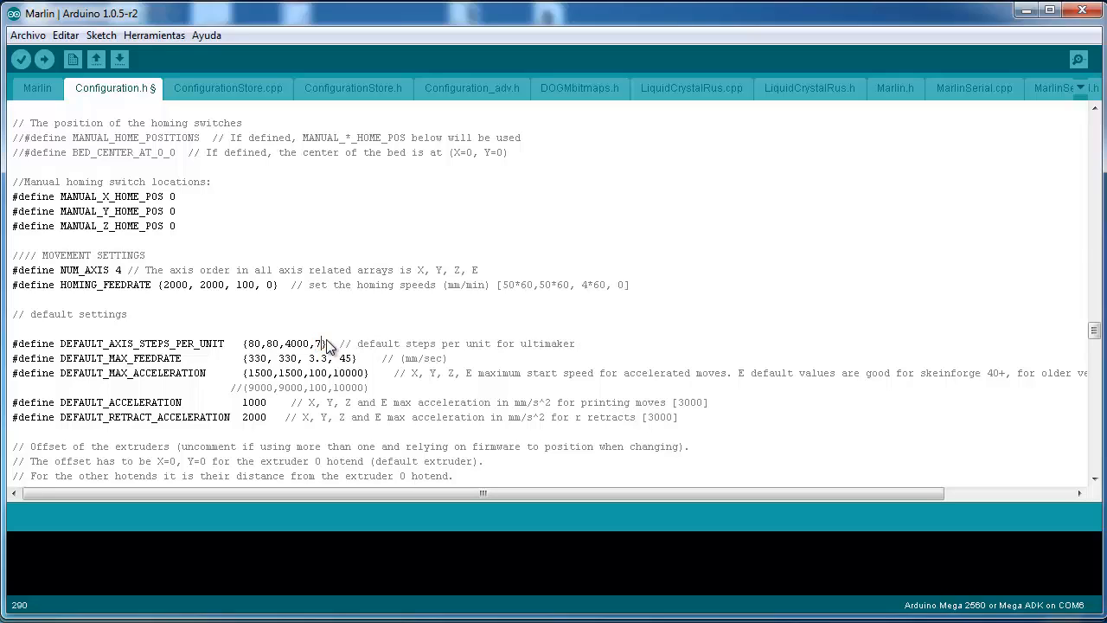
text(,7)
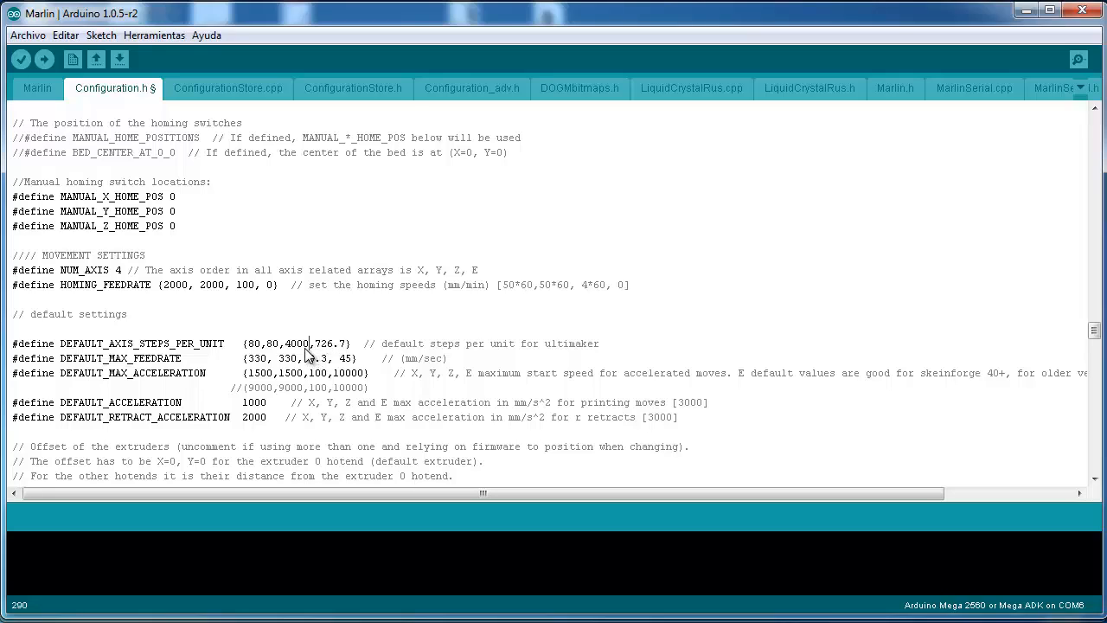
- Check the Z-axis value in DEFAULT_AXIS_STEPS_PER_UNIT
double_click(296, 345)
click(315, 352)
mouse_move(308, 343)
mouse_down()
mouse_move(284, 345)
mouse_move(313, 349)
mouse_up()
- Examine the Preheat Constants block, comparing the hotend, bed and fan speed settings for PLA and ABS
scroll(317, 357, down, 1)
scroll(315, 357, down, 7)
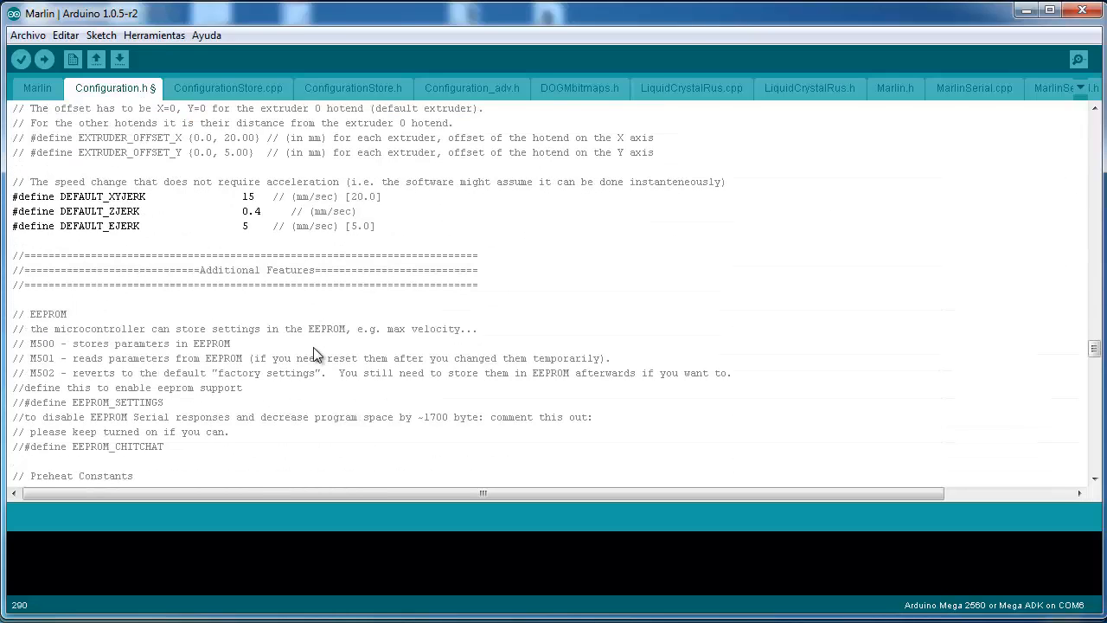
scroll(315, 354, down, 1)
scroll(315, 354, down, 4)
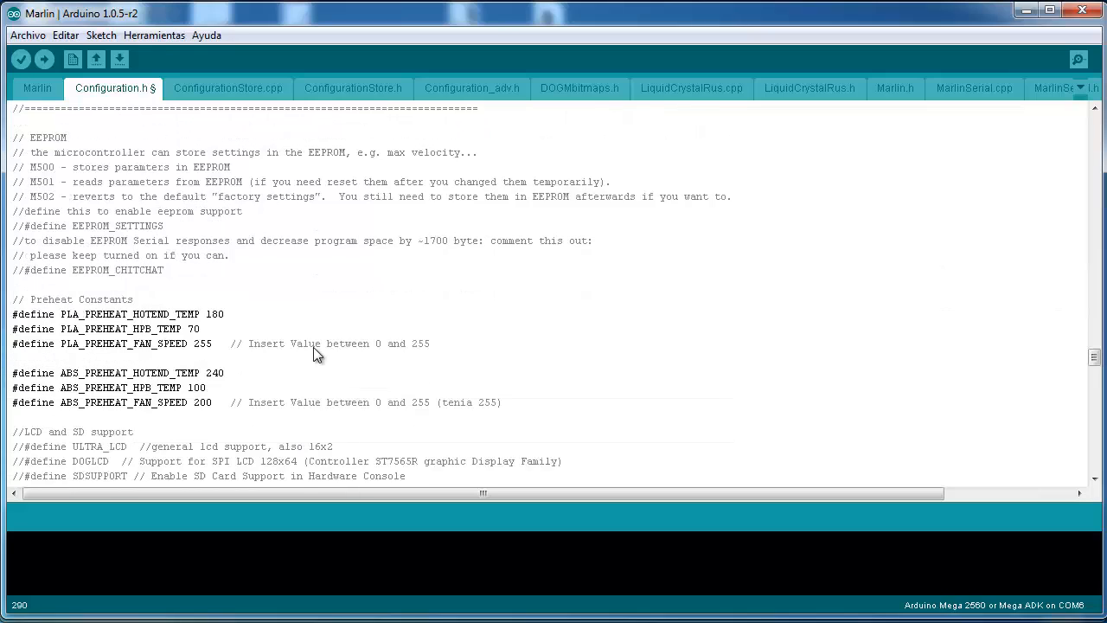
drag(15, 272, 236, 359)
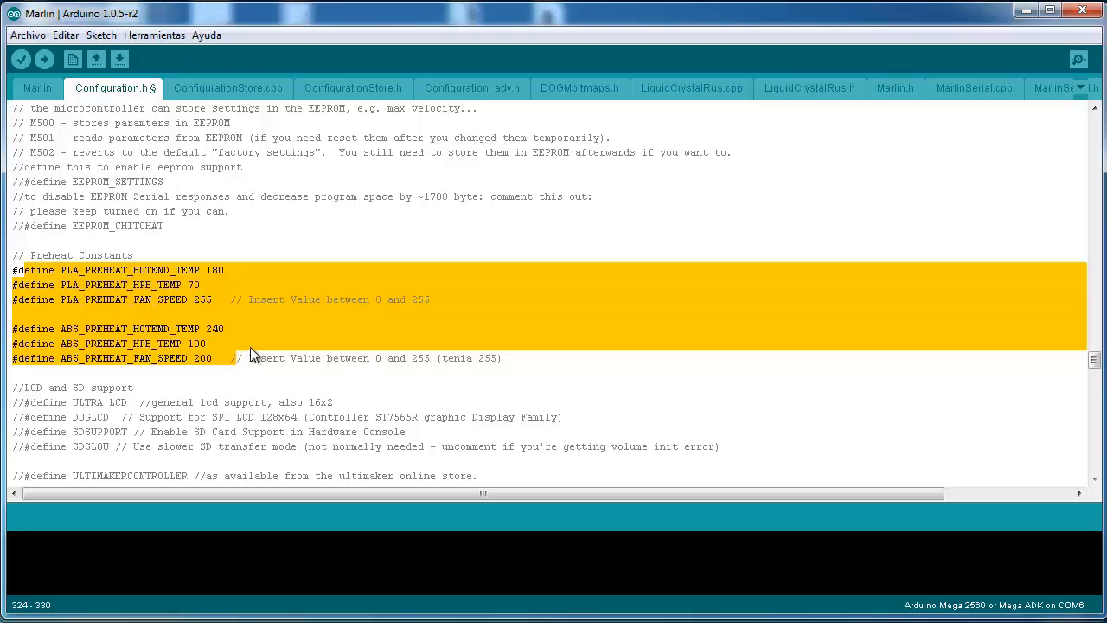
click(230, 270)
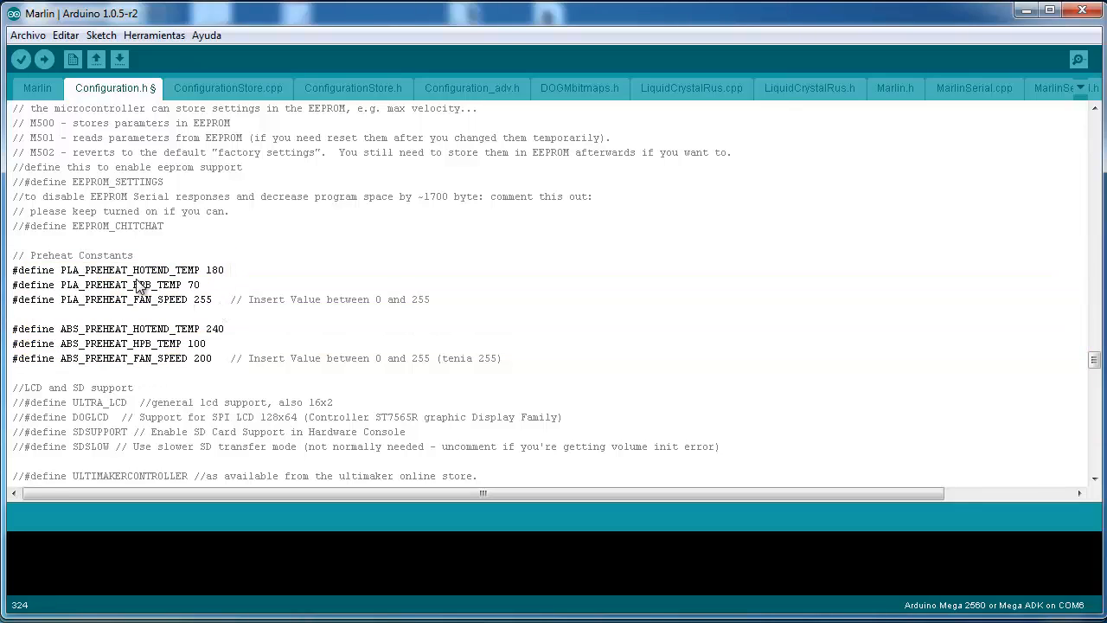
drag(61, 270, 80, 271)
drag(60, 328, 79, 330)
- Set ABS_PREHEAT_HPB_TEMP to 90 and ABS_PREHEAT_FAN_SPEED to 100 in the Preheat Constants
drag(208, 344, 187, 343)
drag(224, 329, 206, 329)
drag(208, 344, 193, 346)
text(90)
double_click(199, 359)
text(100)
- Recheck the basic settings at the start of Configuration.h, and compile and upload the Marlin sketch to the board
scroll(243, 317, up, 20)
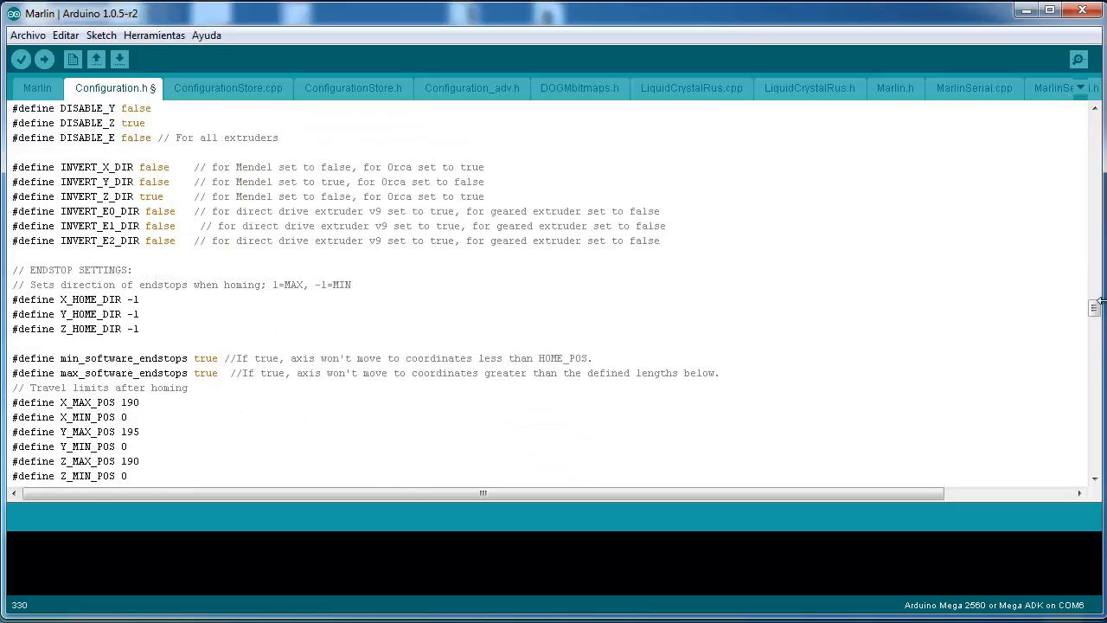
drag(1094, 304, 1086, 128)
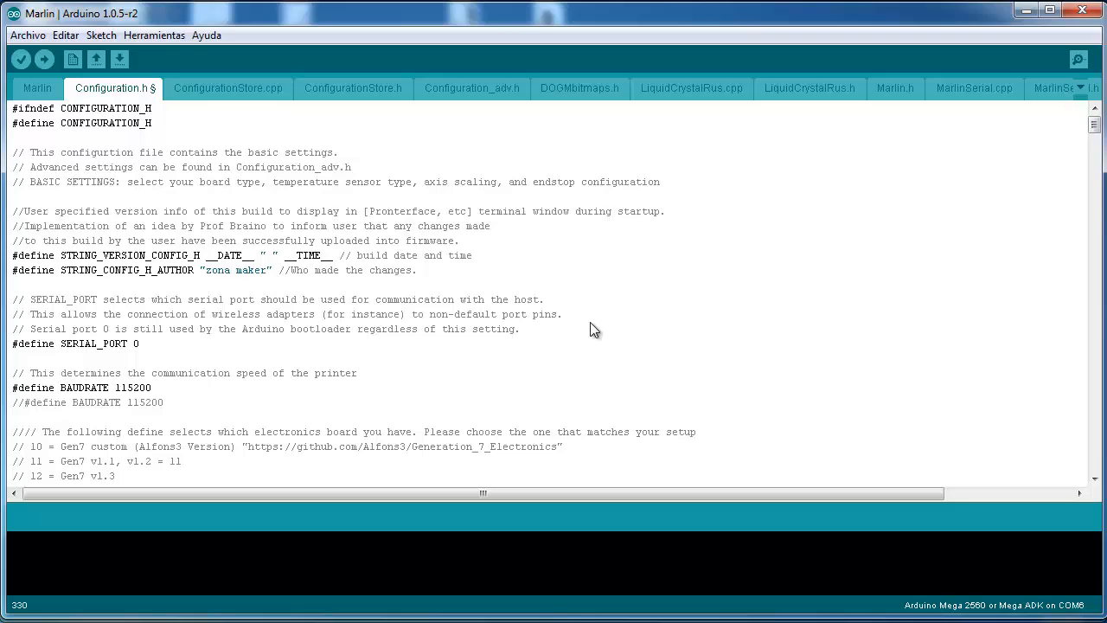
scroll(590, 328, down, 5)
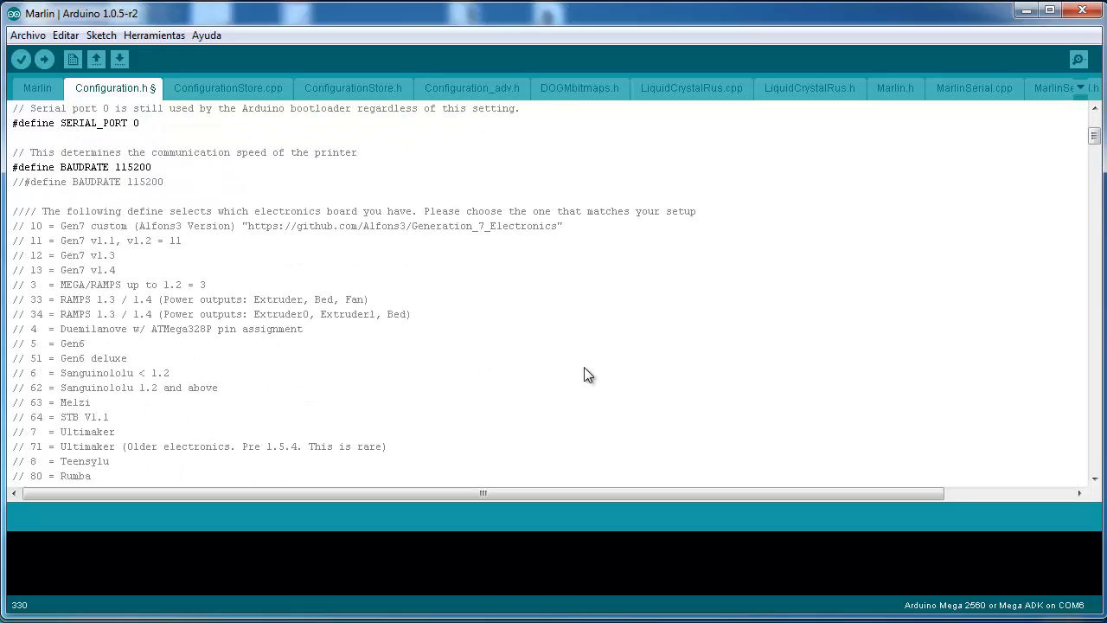
scroll(586, 374, down, 11)
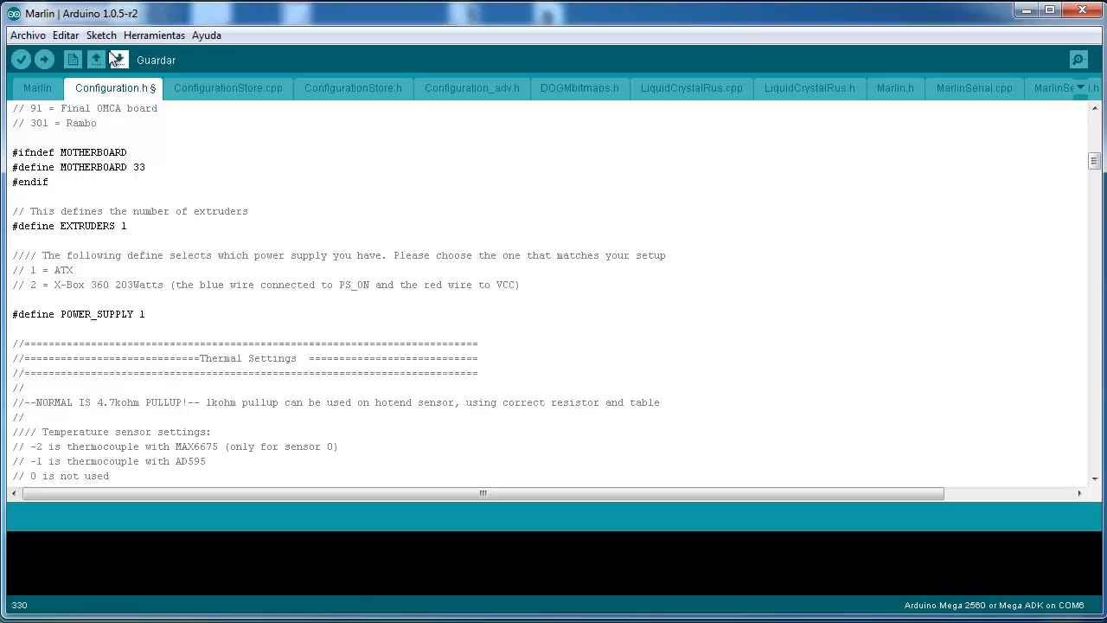
click(44, 60)
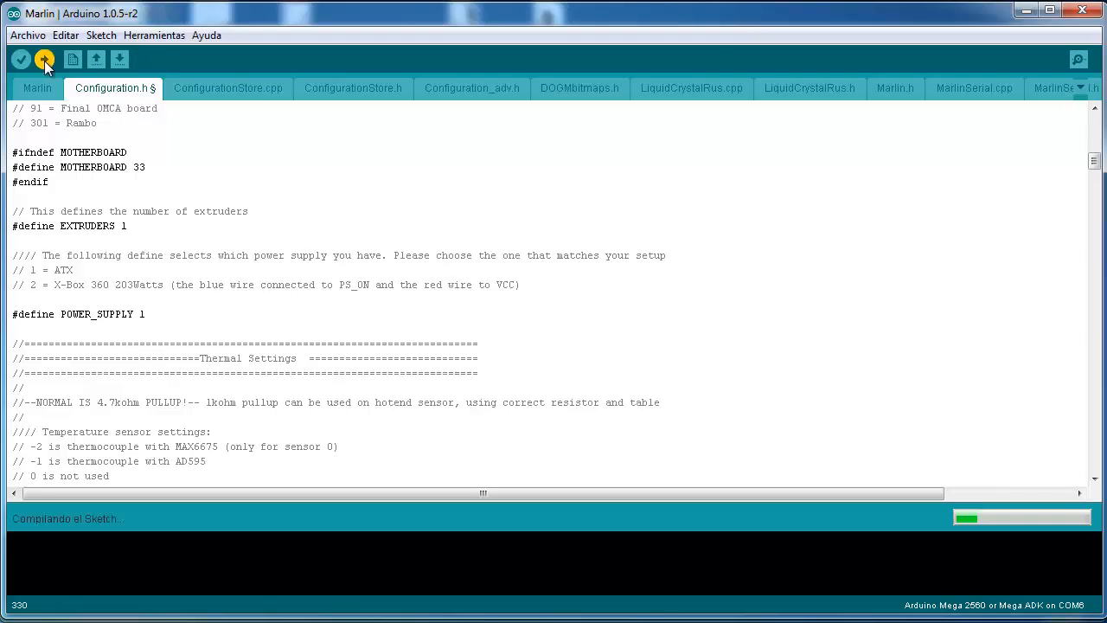